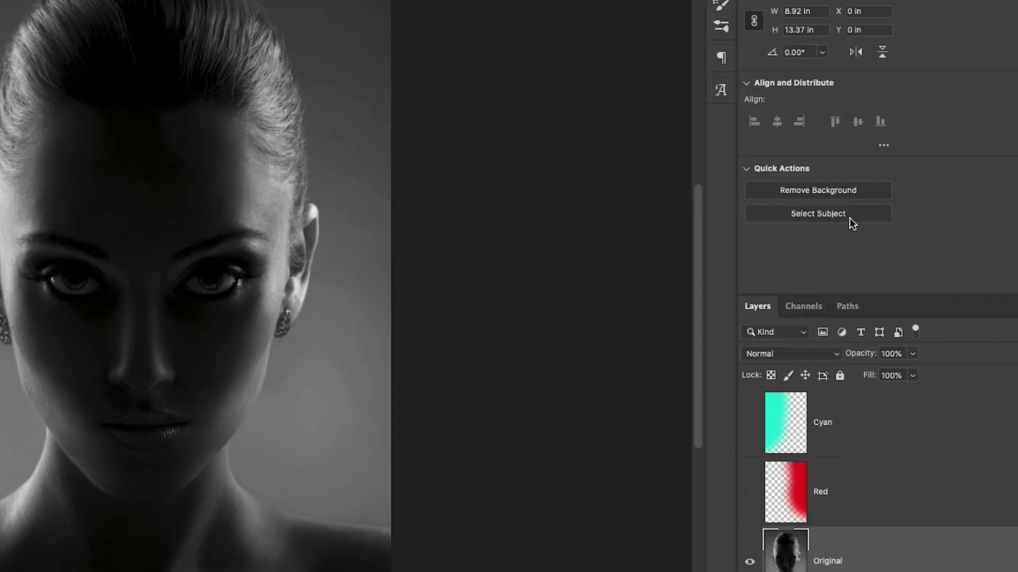
# Select the woman as subject, hide Original, and show the Red and Cyan lighting layers
pyautogui.click(850, 217)
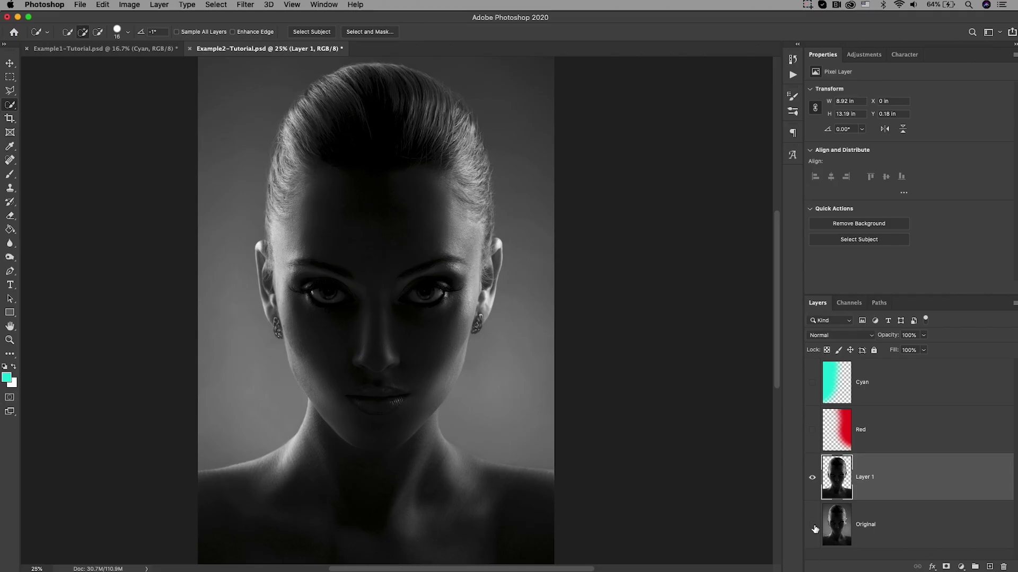
pyautogui.click(812, 524)
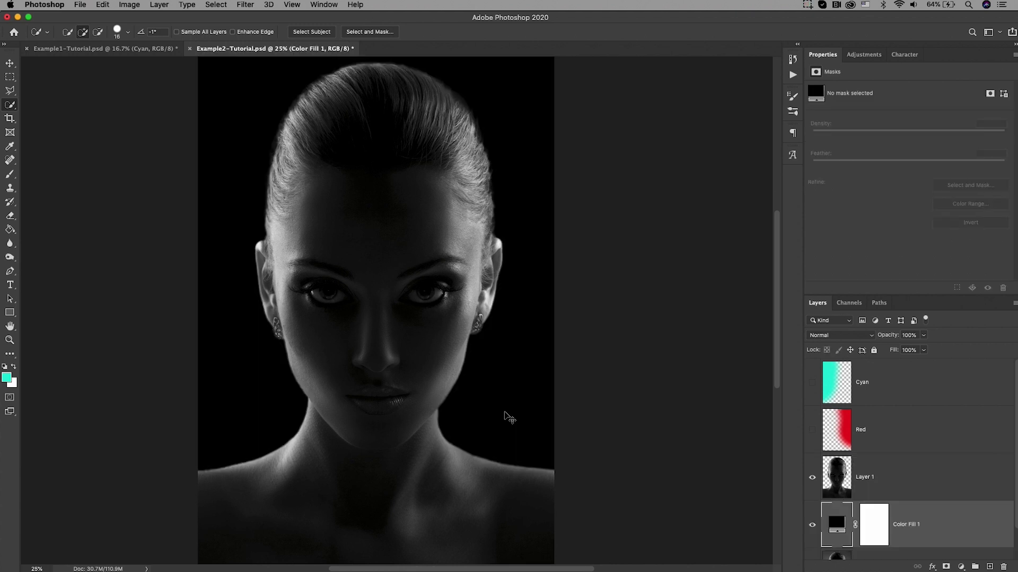
pyautogui.scroll(3, 505, 412)
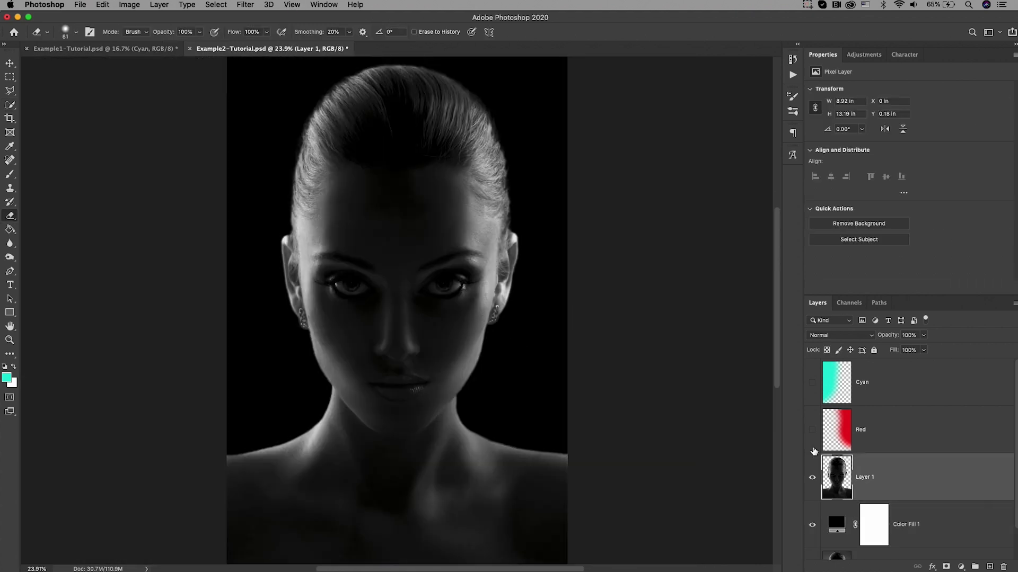
pyautogui.click(812, 430)
pyautogui.click(813, 383)
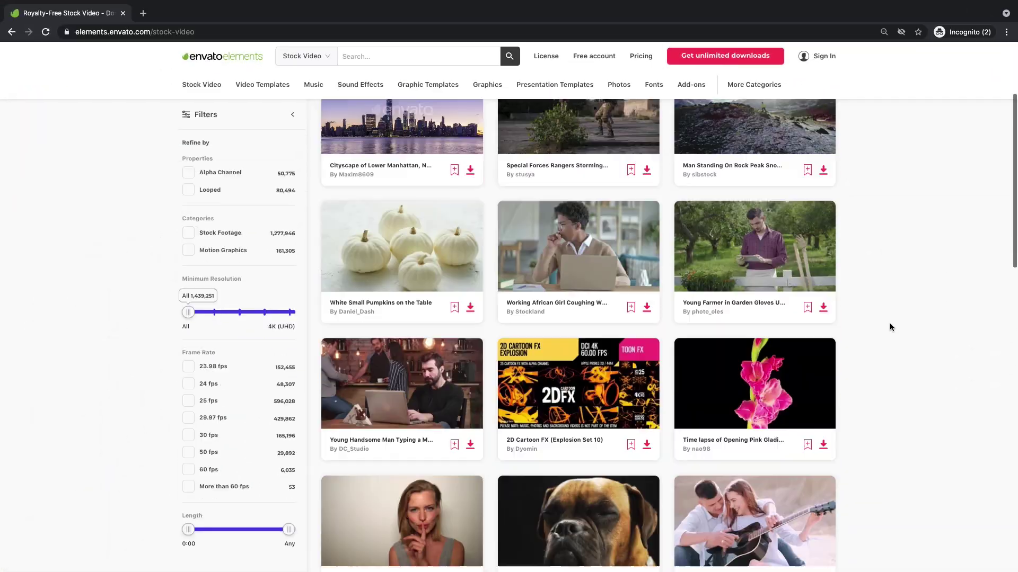
# Browse the Envato Elements stock video listings and the Premiere Pro video templates
pyautogui.scroll(-3, 889, 322)
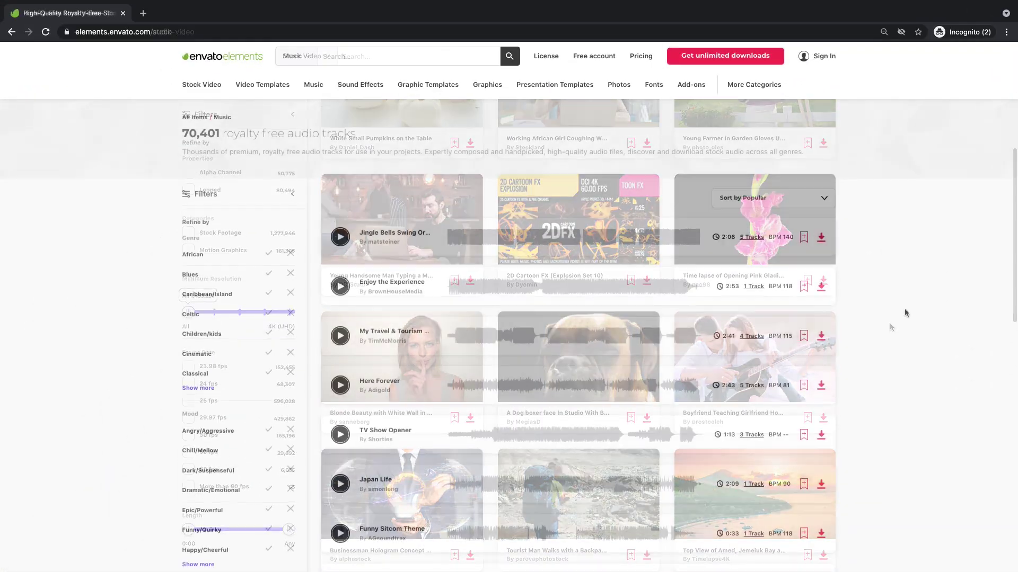
pyautogui.scroll(-4, 904, 308)
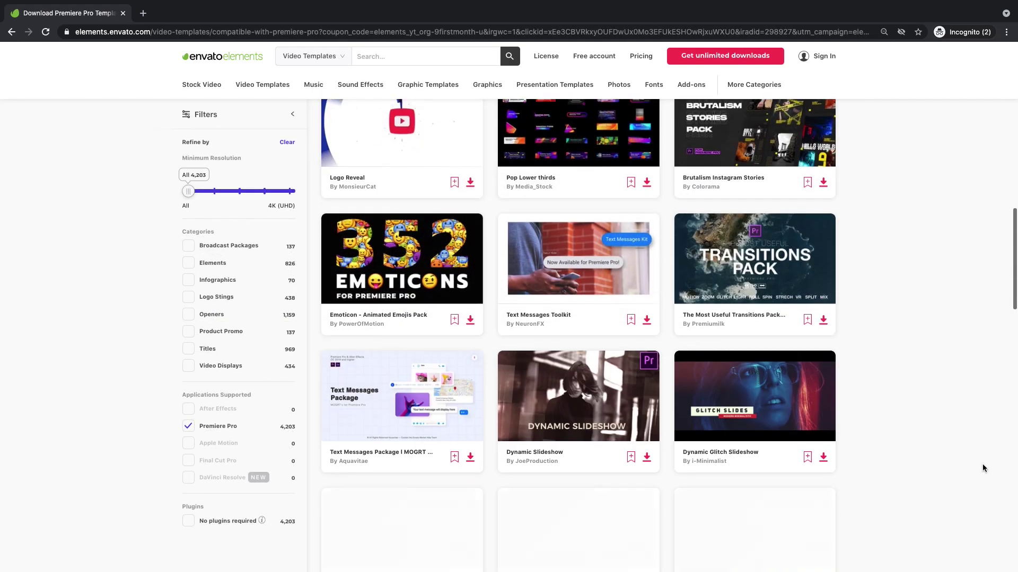
pyautogui.scroll(-8, 981, 469)
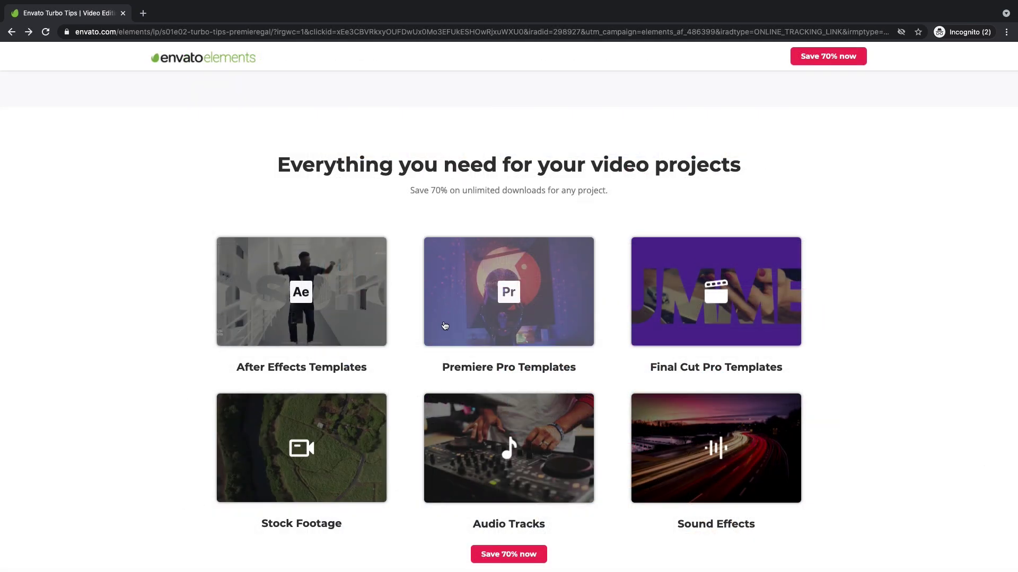
pyautogui.click(448, 341)
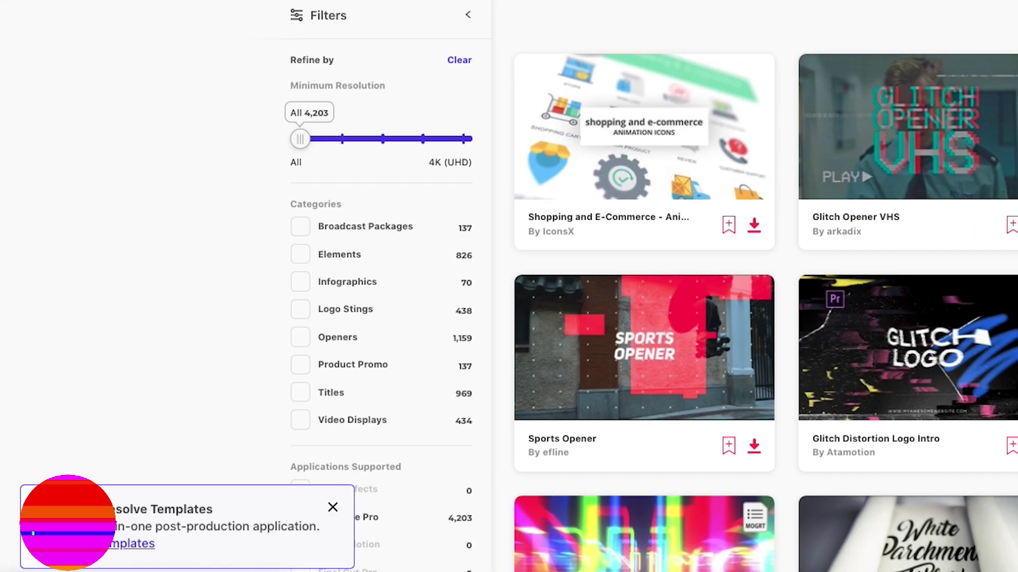
pyautogui.scroll(-1, 509, 286)
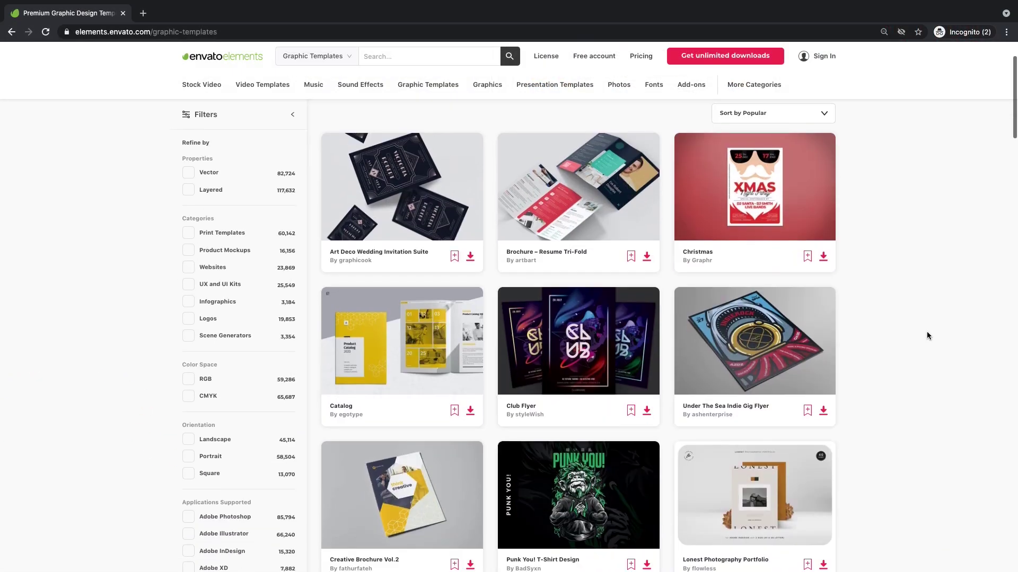
pyautogui.scroll(-3, 927, 332)
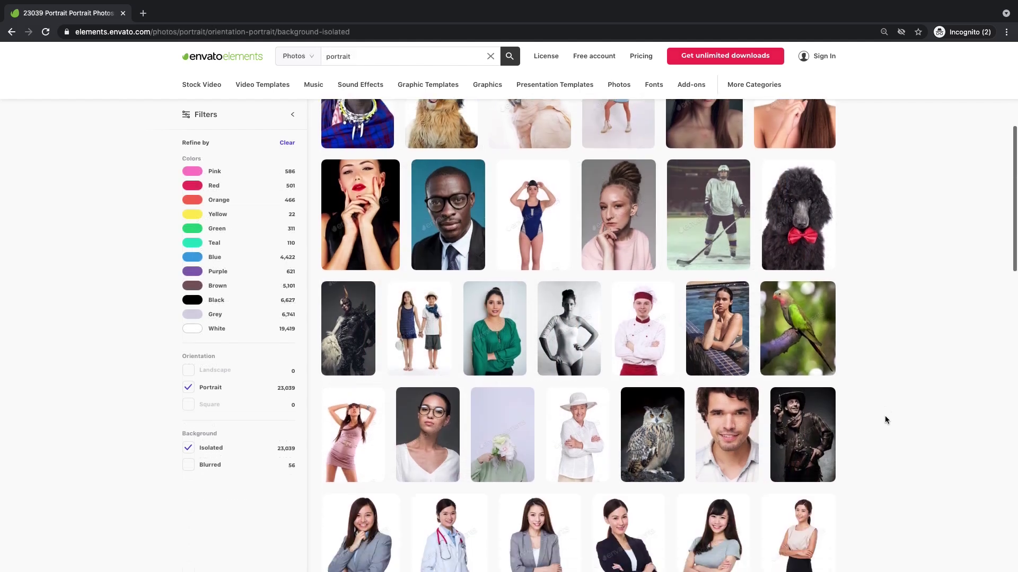
pyautogui.scroll(-3, 886, 418)
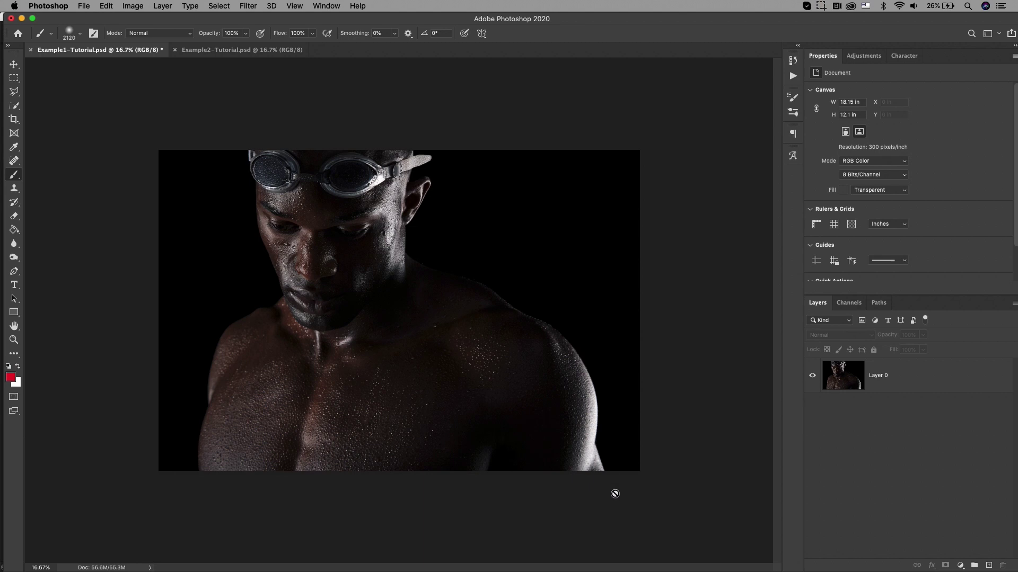
# Select Layer 0 and bring up the new fill or adjustment layer menu
pyautogui.click(883, 366)
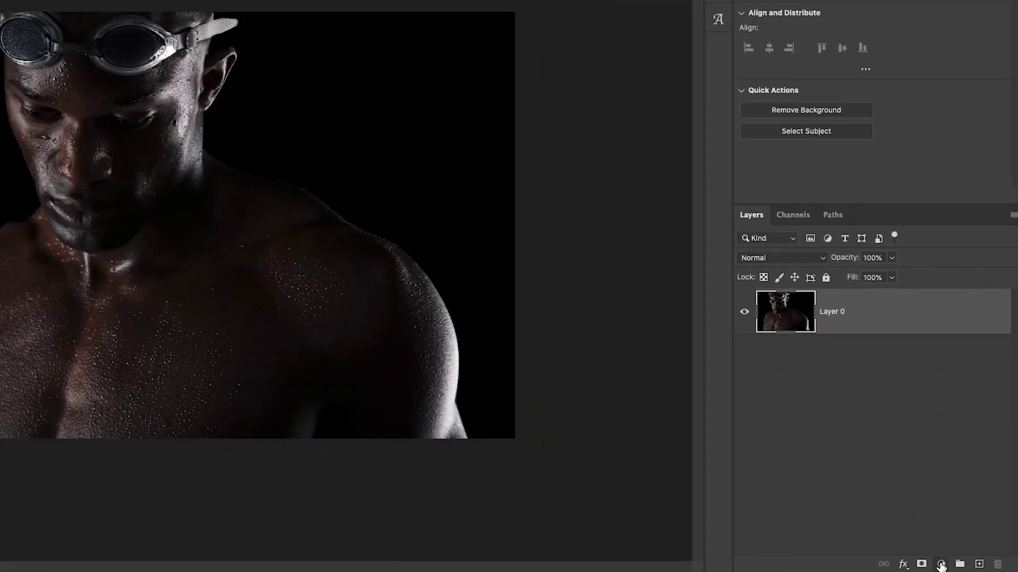
pyautogui.click(960, 565)
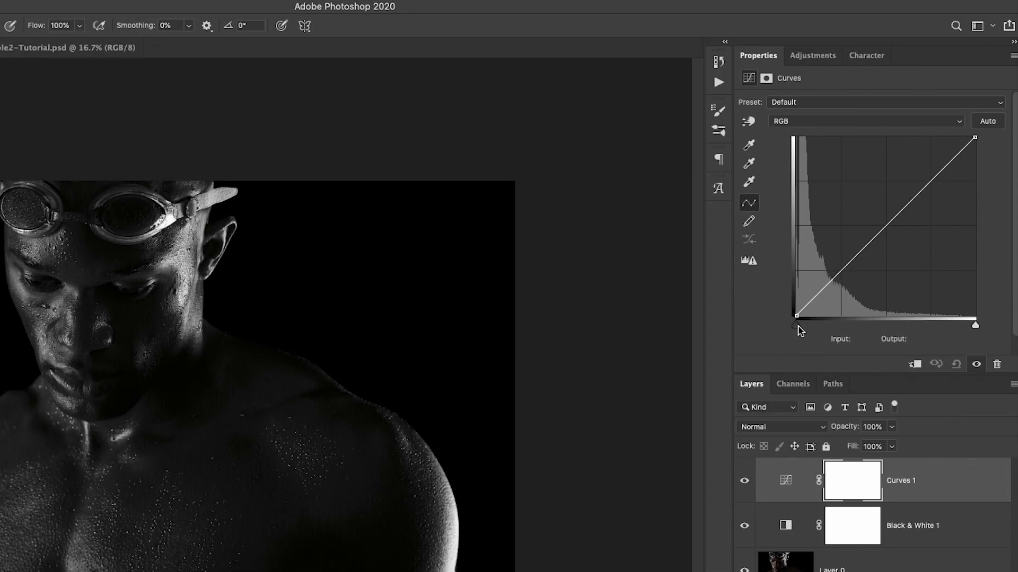
# Raise the Curves black point and set the white point to 234, then compare the result
pyautogui.moveTo(799, 330); pyautogui.dragTo(800, 329)
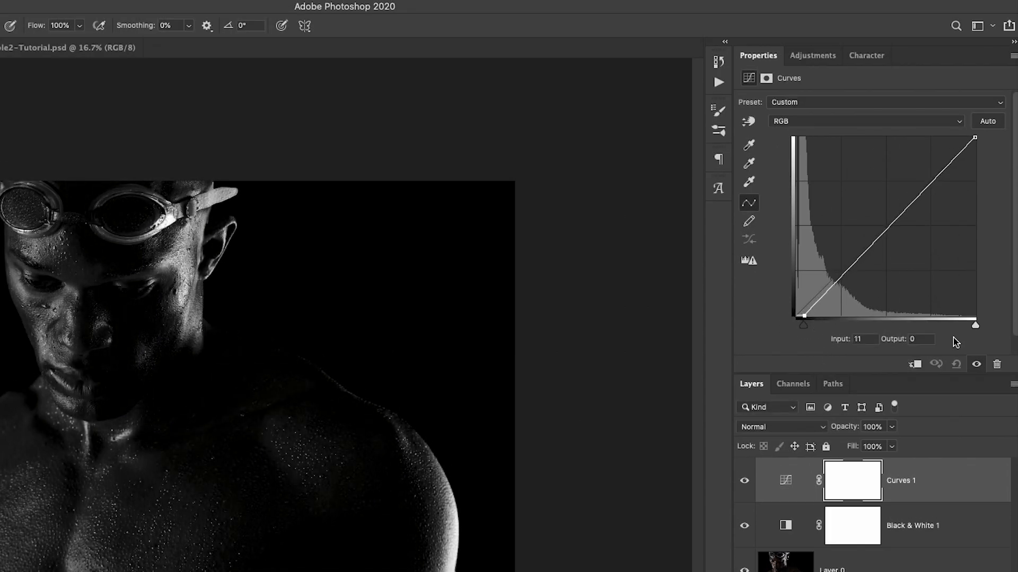
pyautogui.moveTo(973, 330); pyautogui.dragTo(968, 331)
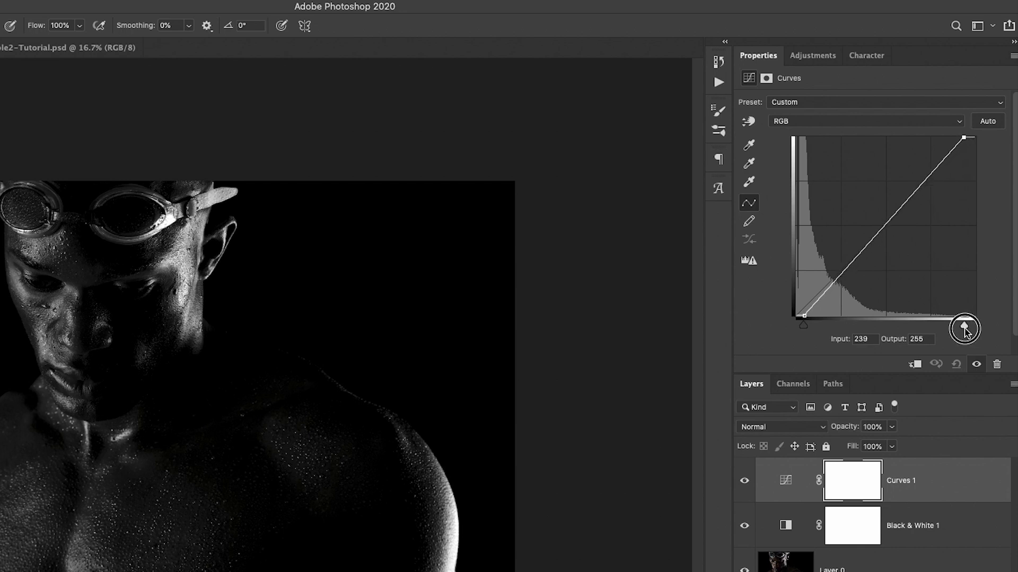
pyautogui.moveTo(963, 331); pyautogui.dragTo(960, 331)
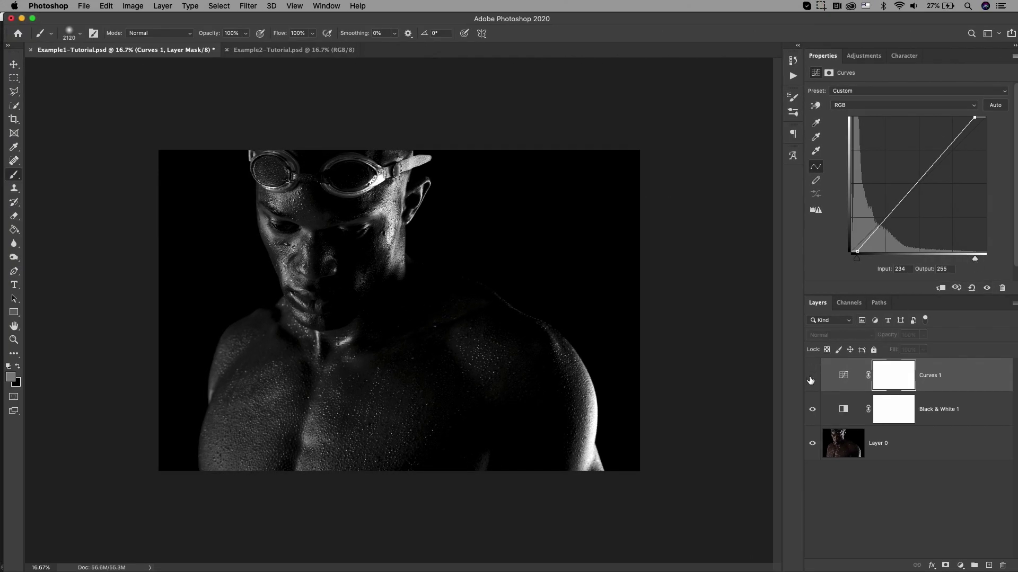
pyautogui.click(811, 376)
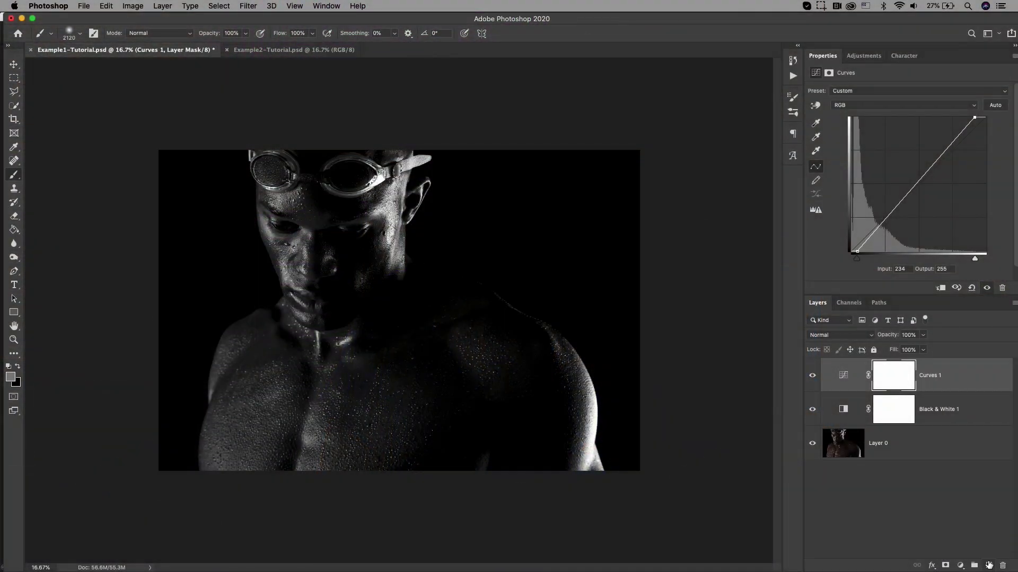
# Add a new empty layer named Cyan above Curves 1
pyautogui.click(989, 566)
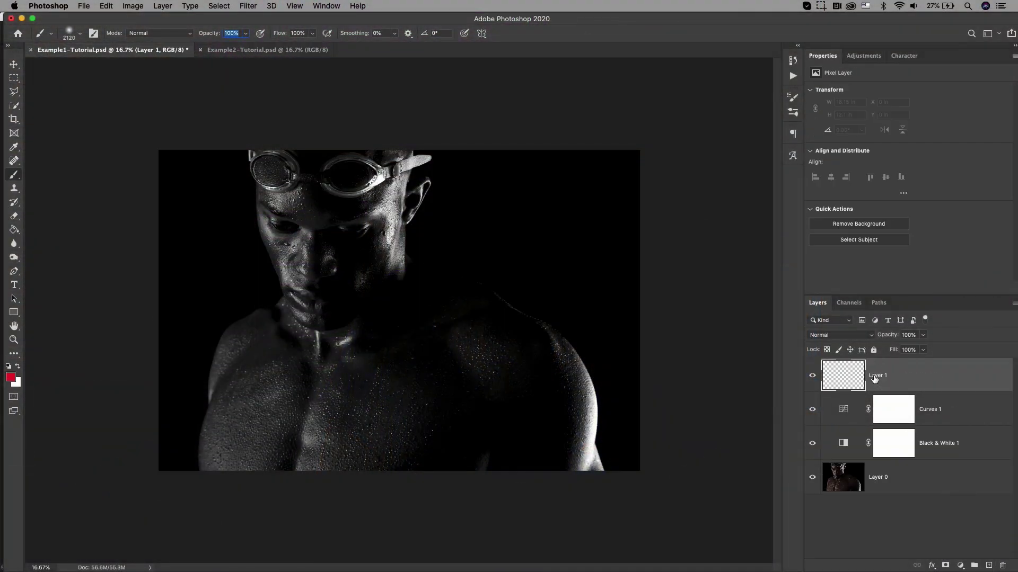
pyautogui.write('Cyan')
pyautogui.press('Return')
pyautogui.press('Return')
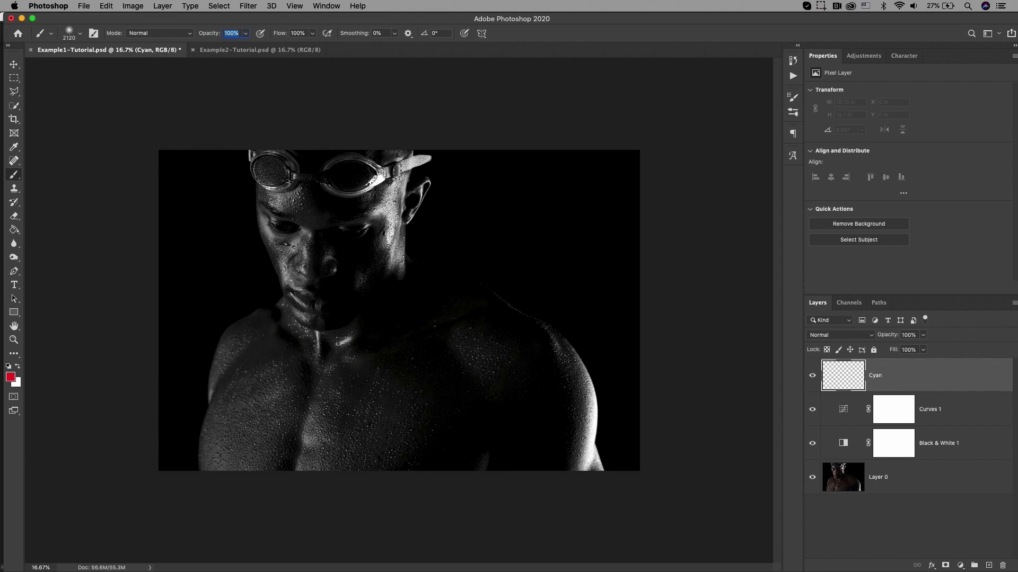
# Set the foreground colour to cyan #1dd5eb for brushing
pyautogui.click(11, 377)
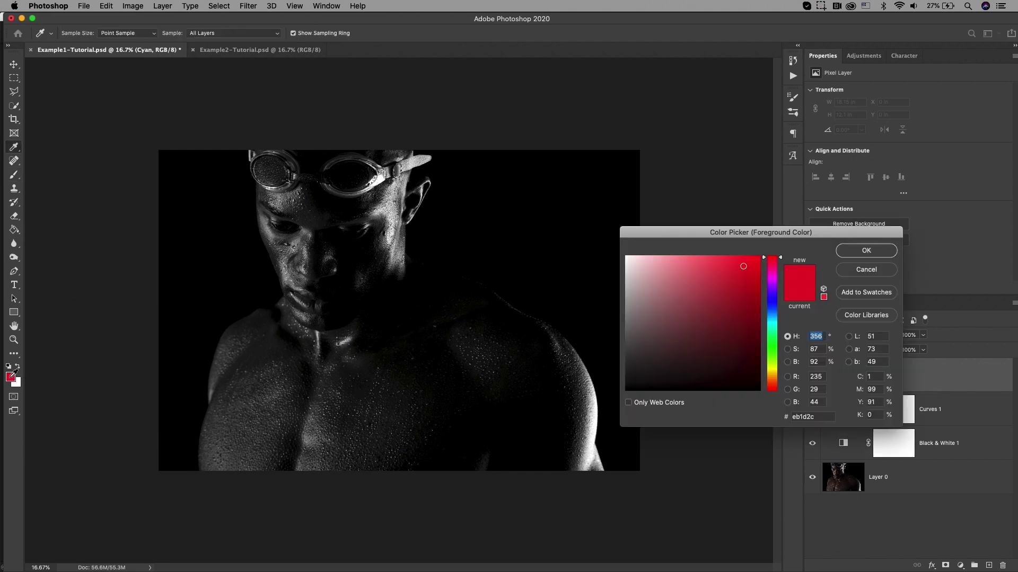
pyautogui.click(774, 319)
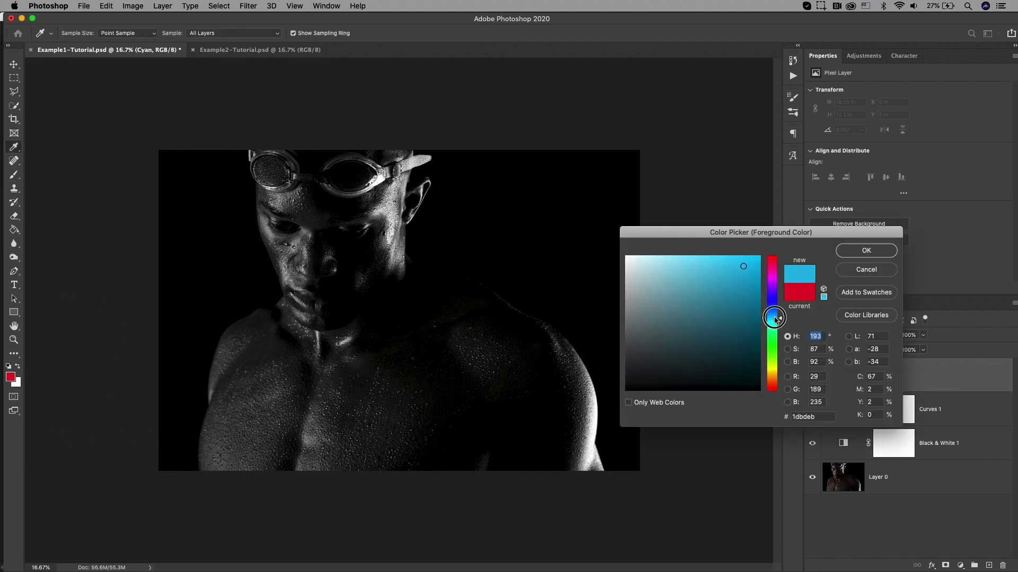
pyautogui.moveTo(776, 320); pyautogui.dragTo(775, 322)
pyautogui.moveTo(775, 318); pyautogui.dragTo(775, 321)
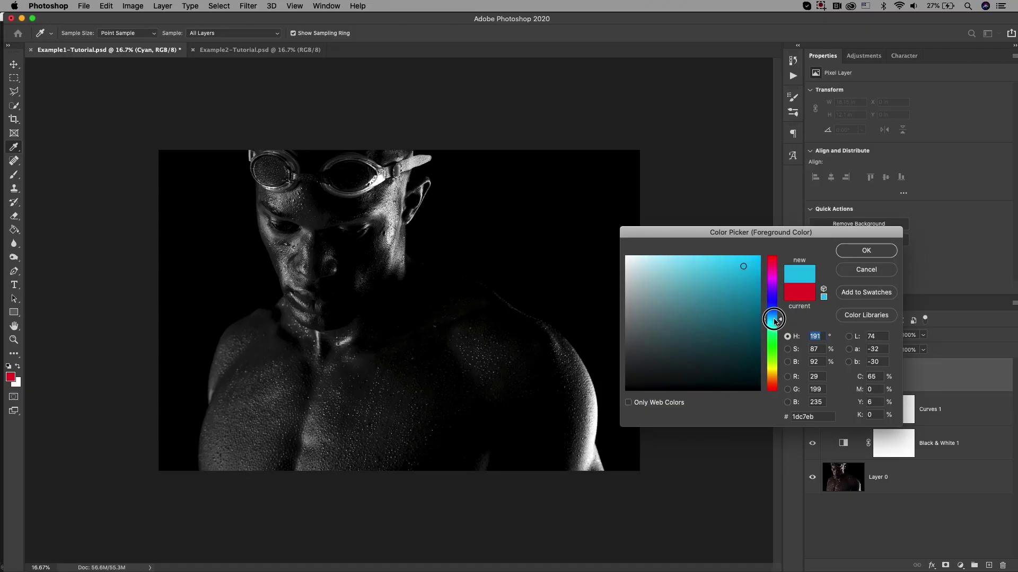
pyautogui.moveTo(777, 321); pyautogui.dragTo(779, 322)
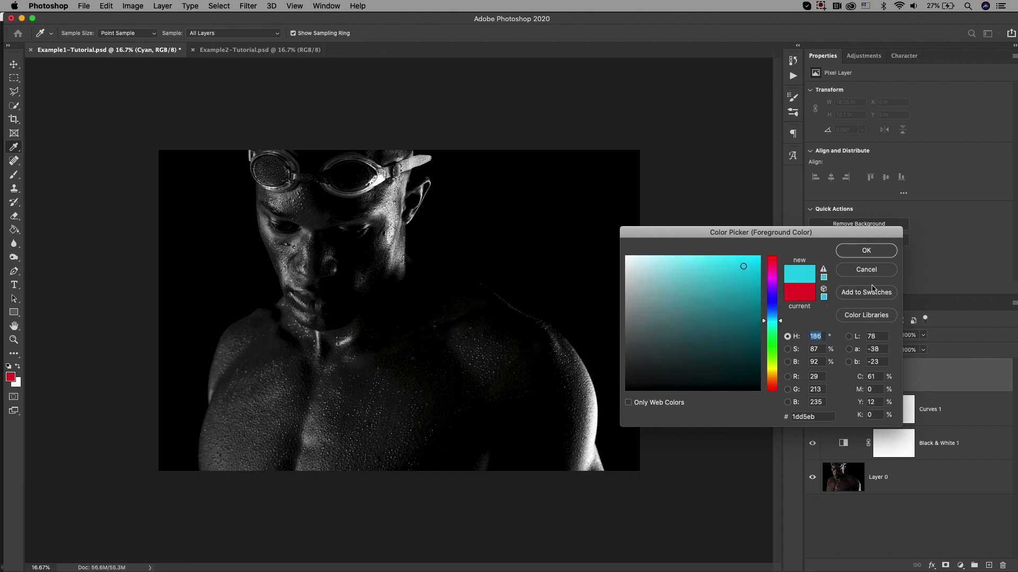
pyautogui.click(866, 250)
pyautogui.press('b')
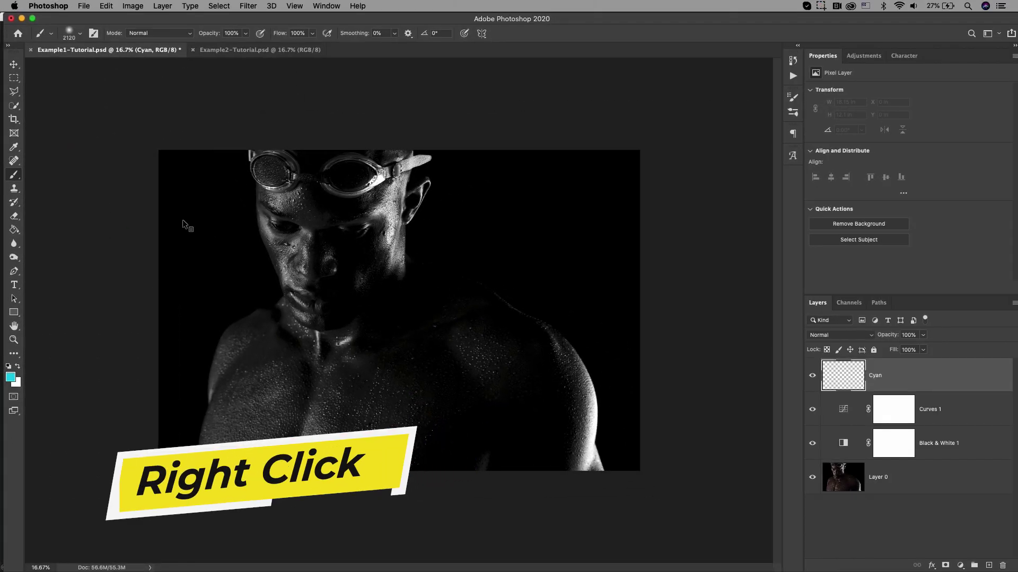
# Set the brush to 2120 px with 0% hardness for soft cyan painting
pyautogui.rightClick(251, 203)
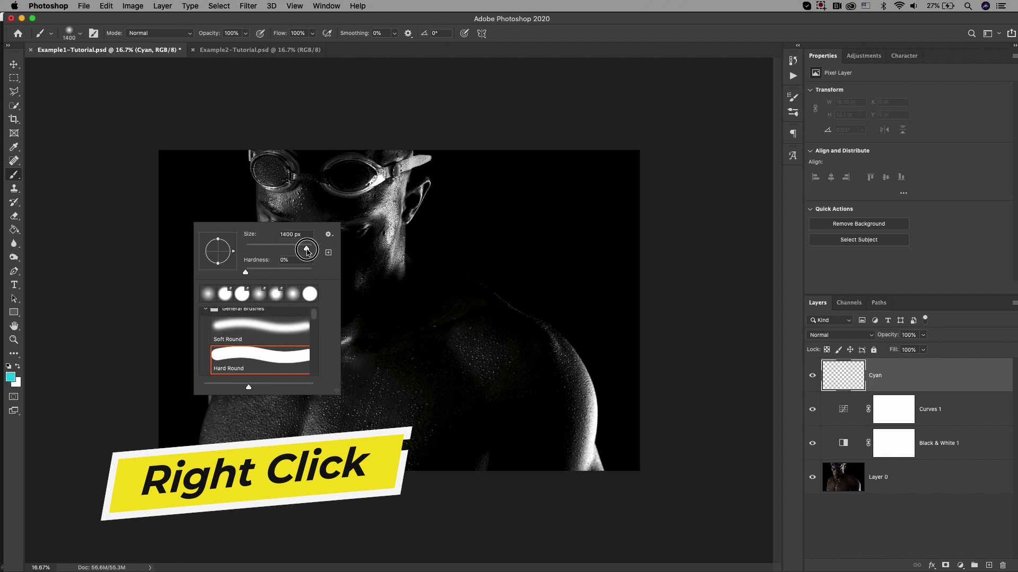
pyautogui.moveTo(308, 252); pyautogui.dragTo(310, 253)
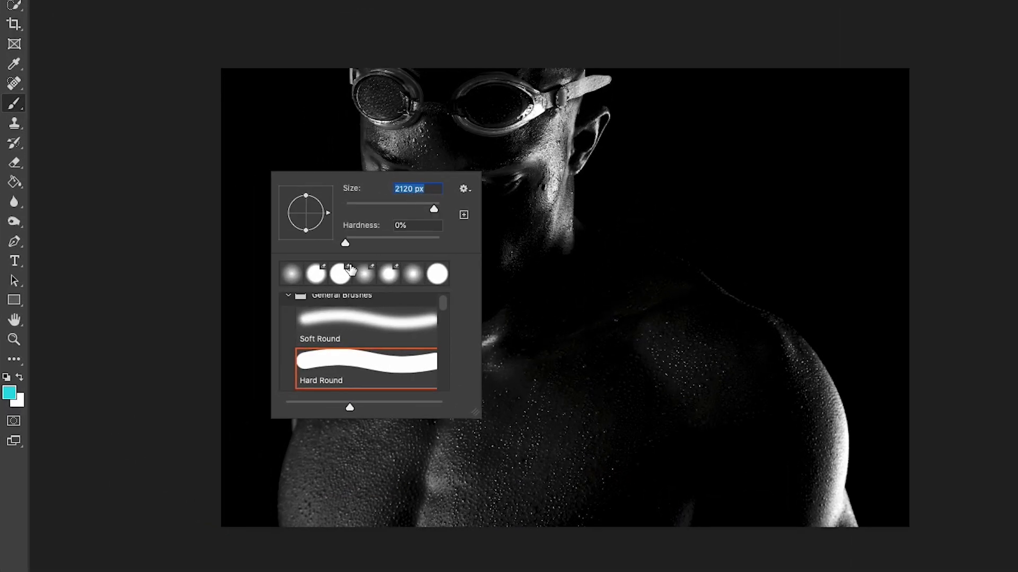
pyautogui.click(345, 245)
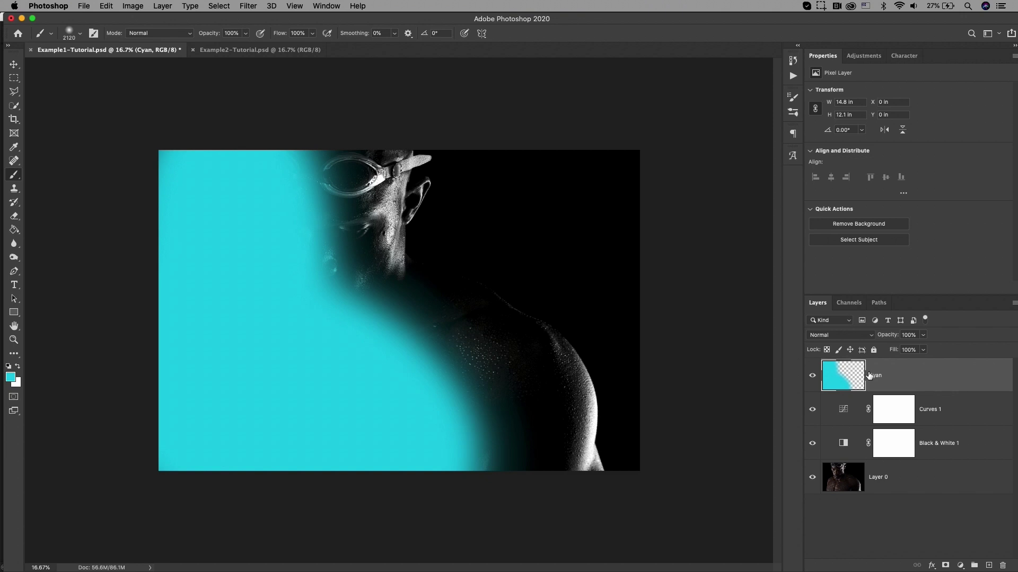
pyautogui.click(848, 336)
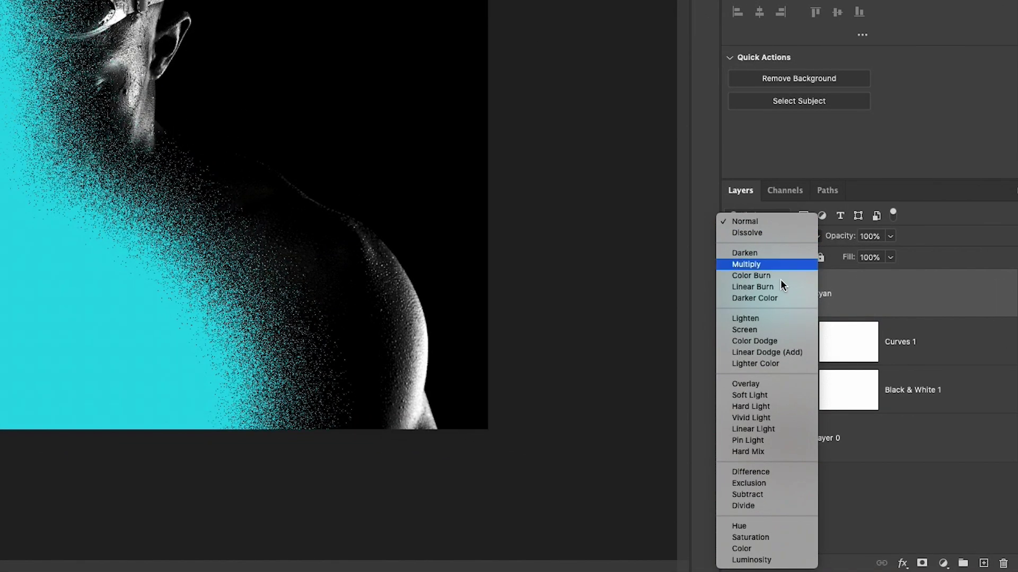
# Set Cyan to Color blend, paint cyan over chest, shoulder and face, then add a layer
pyautogui.click(765, 549)
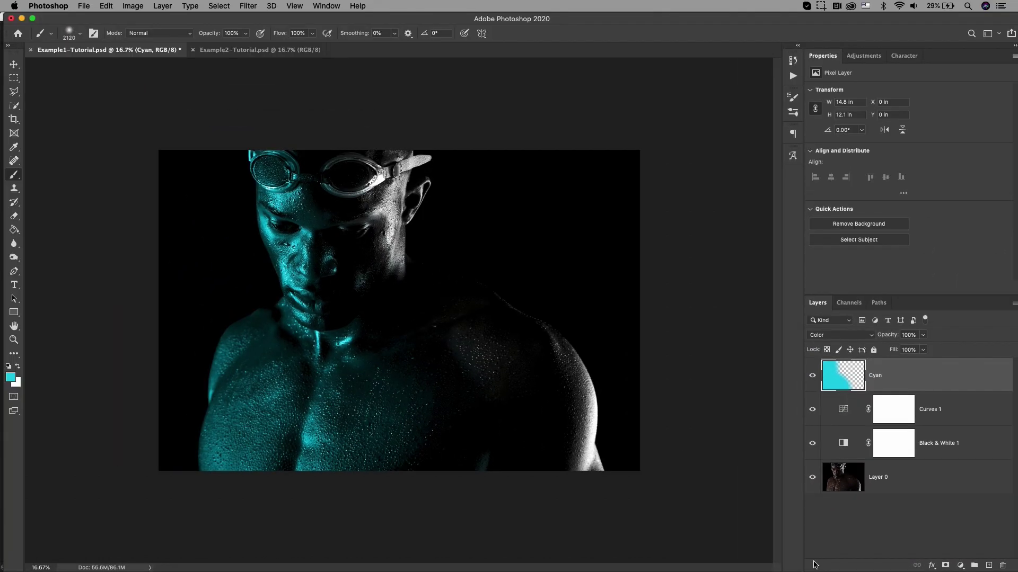
pyautogui.moveTo(445, 486)
pyautogui.mouseDown()
pyautogui.moveTo(427, 396)
pyautogui.moveTo(414, 387)
pyautogui.moveTo(427, 418)
pyautogui.moveTo(391, 517)
pyautogui.moveTo(409, 511)
pyautogui.mouseUp()
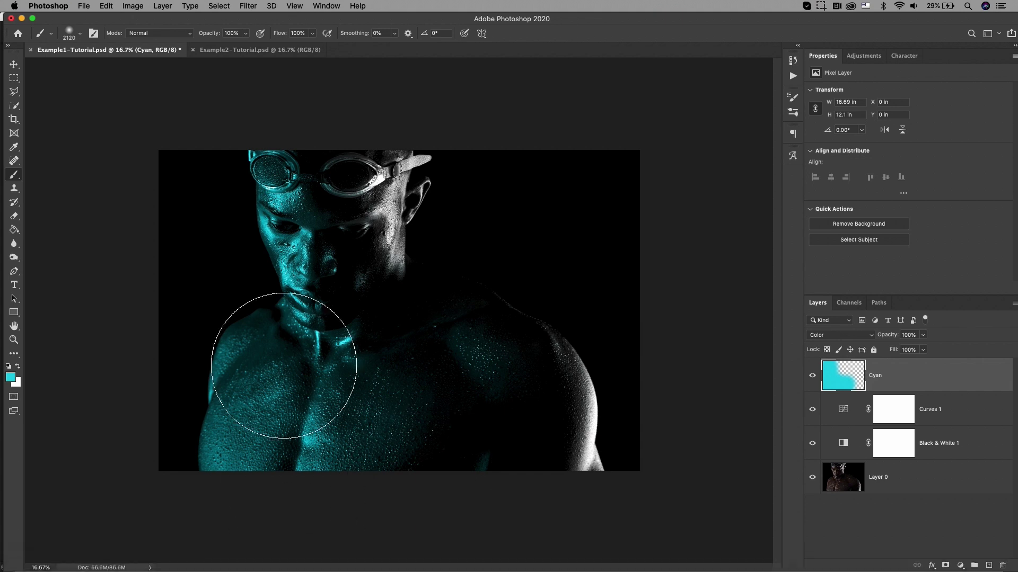
pyautogui.moveTo(284, 315)
pyautogui.mouseDown()
pyautogui.moveTo(281, 264)
pyautogui.moveTo(238, 220)
pyautogui.moveTo(245, 200)
pyautogui.mouseUp()
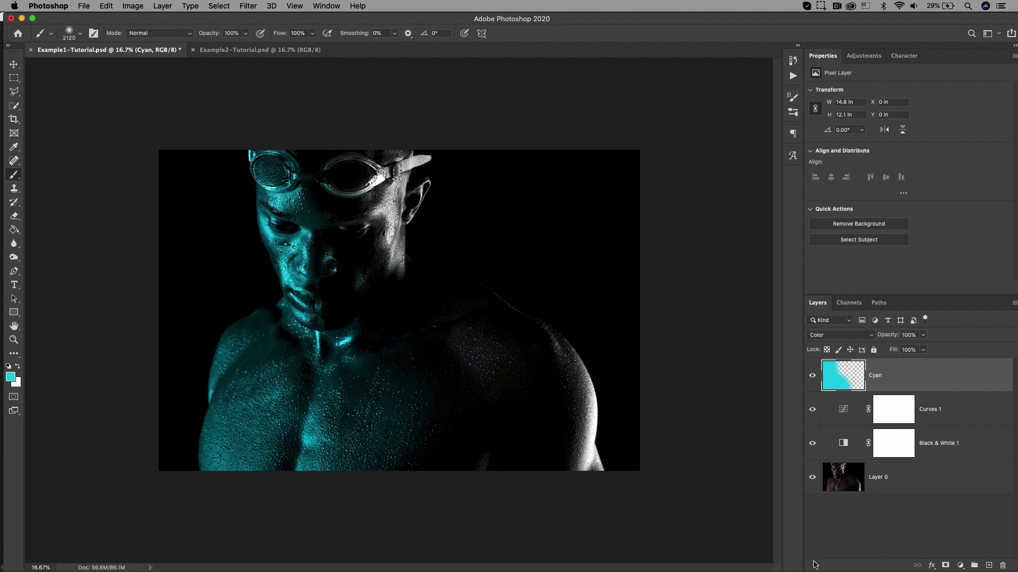
pyautogui.moveTo(467, 514)
pyautogui.mouseDown()
pyautogui.moveTo(418, 433)
pyautogui.moveTo(432, 400)
pyautogui.moveTo(448, 400)
pyautogui.moveTo(402, 446)
pyautogui.moveTo(389, 487)
pyautogui.moveTo(398, 522)
pyautogui.moveTo(429, 537)
pyautogui.moveTo(414, 498)
pyautogui.moveTo(420, 478)
pyautogui.moveTo(291, 329)
pyautogui.mouseUp()
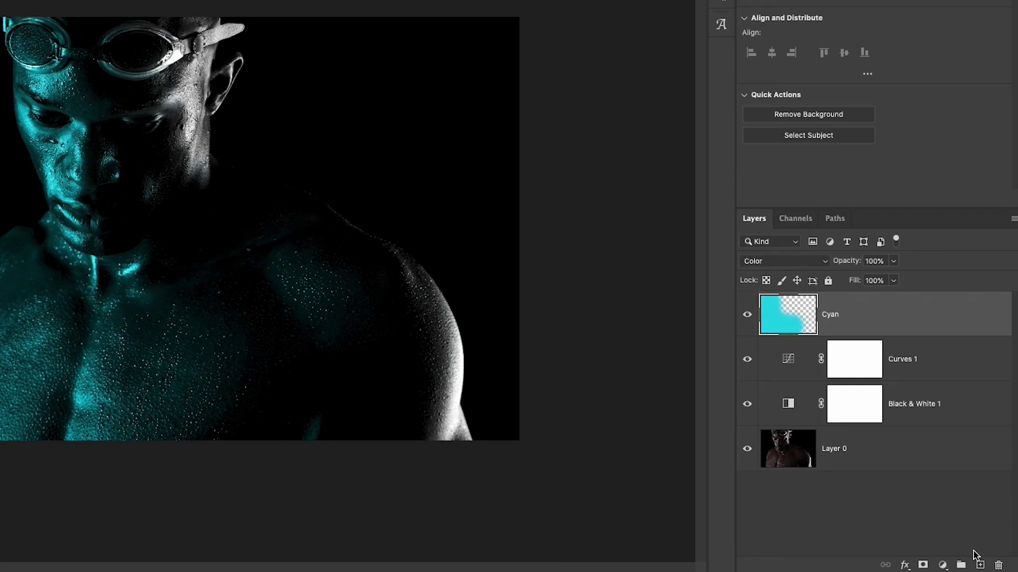
pyautogui.click(989, 566)
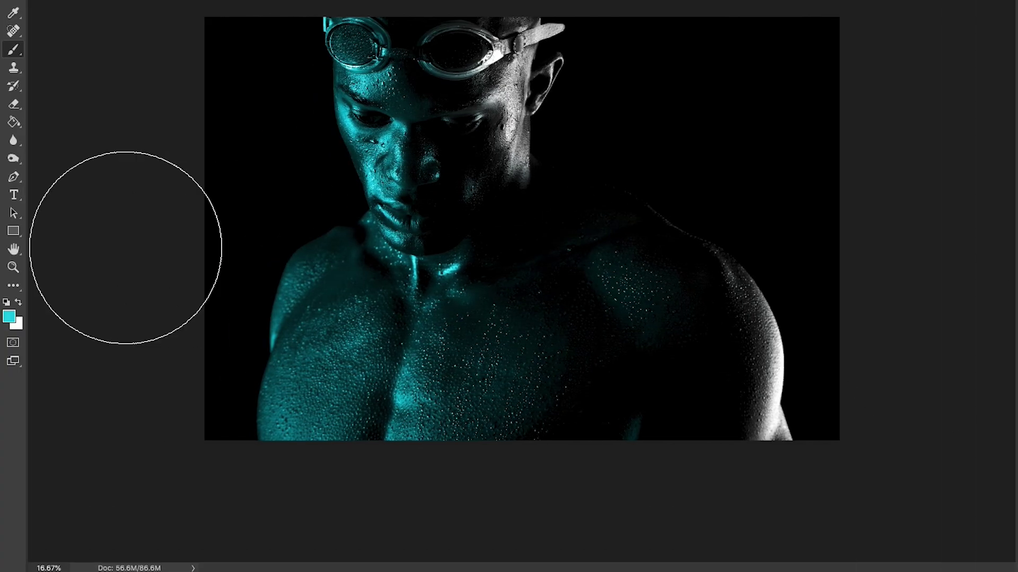
# Set the foreground to red (eb1d1e) and paint red along the image's right edge
pyautogui.click(9, 317)
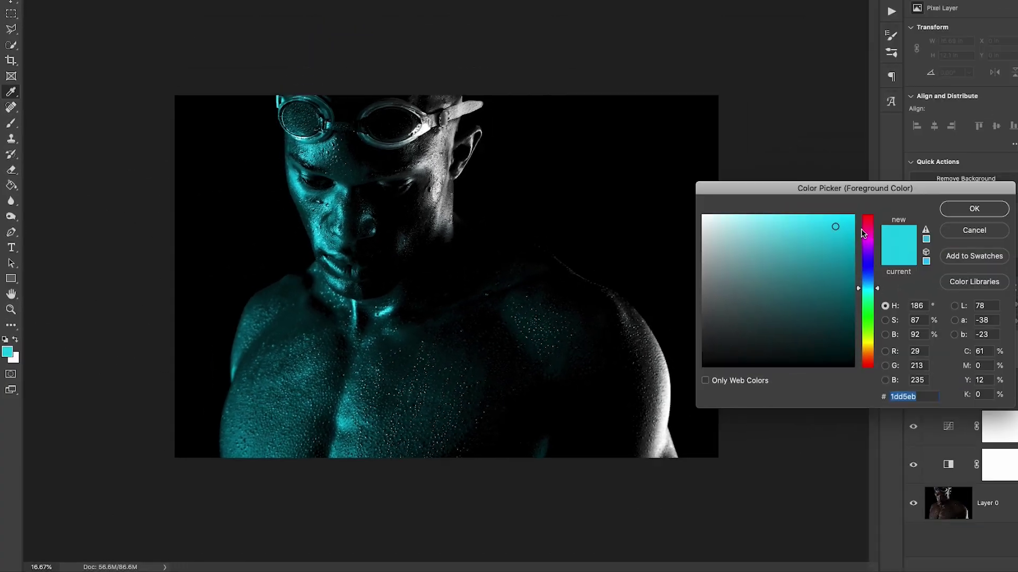
pyautogui.moveTo(864, 211)
pyautogui.mouseDown()
pyautogui.moveTo(865, 227)
pyautogui.moveTo(868, 209)
pyautogui.mouseUp()
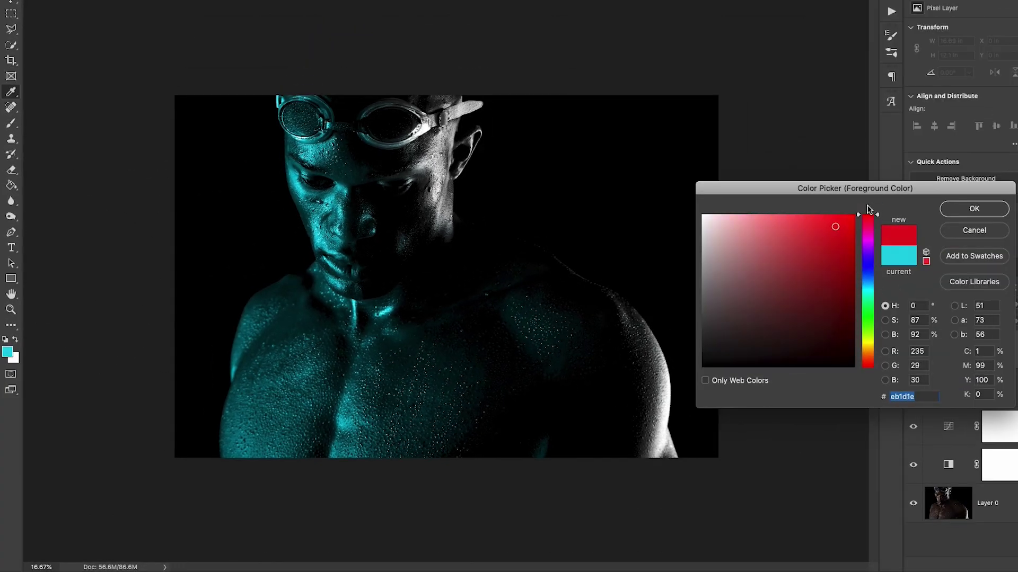
pyautogui.click(973, 204)
pyautogui.press('b')
pyautogui.moveTo(757, 431)
pyautogui.mouseDown()
pyautogui.moveTo(748, 352)
pyautogui.moveTo(715, 264)
pyautogui.moveTo(674, 199)
pyautogui.moveTo(526, 155)
pyautogui.moveTo(517, 95)
pyautogui.mouseUp()
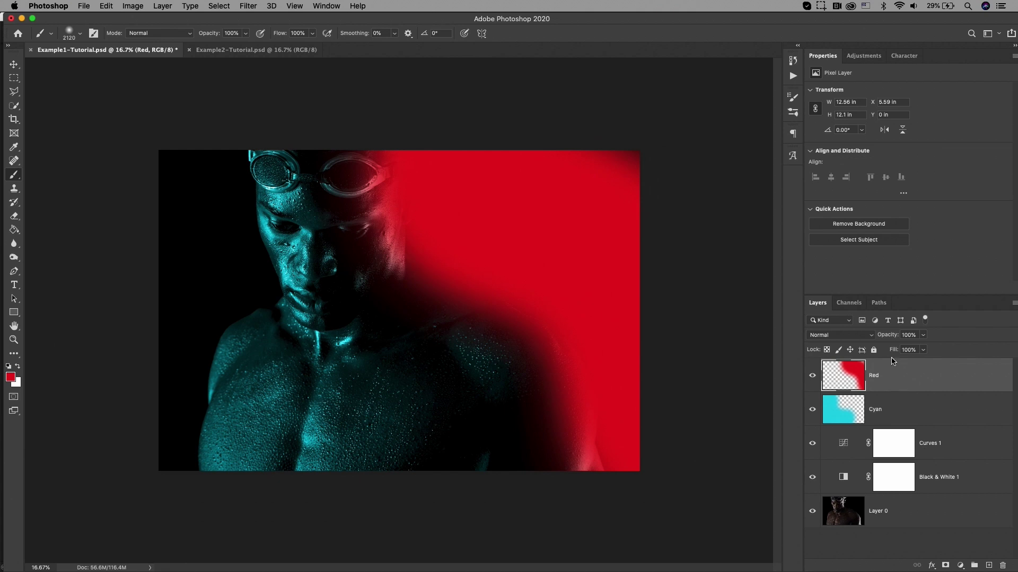
# Set the Red layer to Color blend and paint red over cheek, ear and goggles
pyautogui.click(841, 336)
pyautogui.click(830, 555)
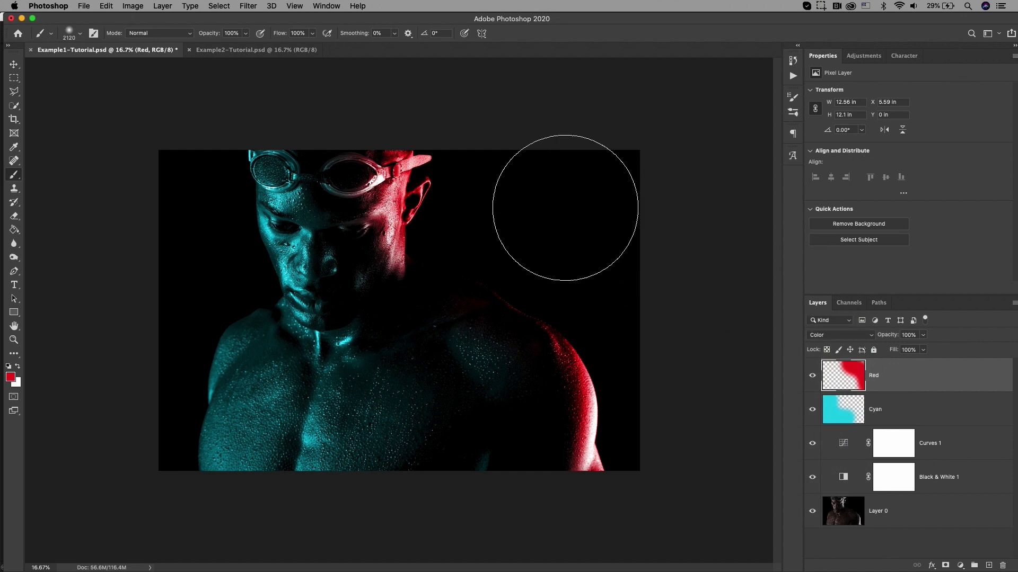
pyautogui.moveTo(466, 221)
pyautogui.mouseDown()
pyautogui.moveTo(441, 219)
pyautogui.moveTo(438, 206)
pyautogui.mouseUp()
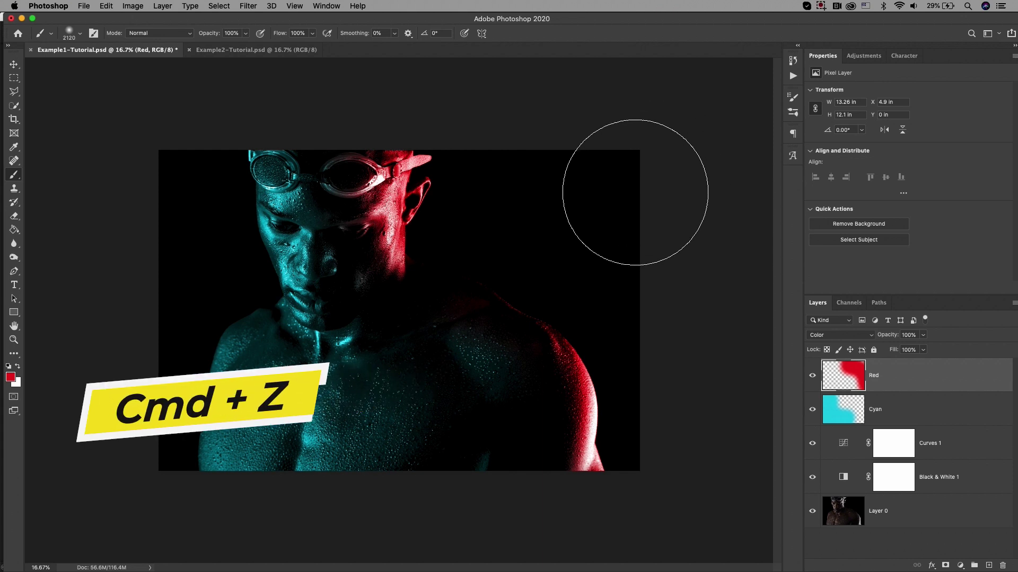
pyautogui.moveTo(583, 170)
pyautogui.mouseDown()
pyautogui.moveTo(411, 149)
pyautogui.moveTo(380, 167)
pyautogui.mouseUp()
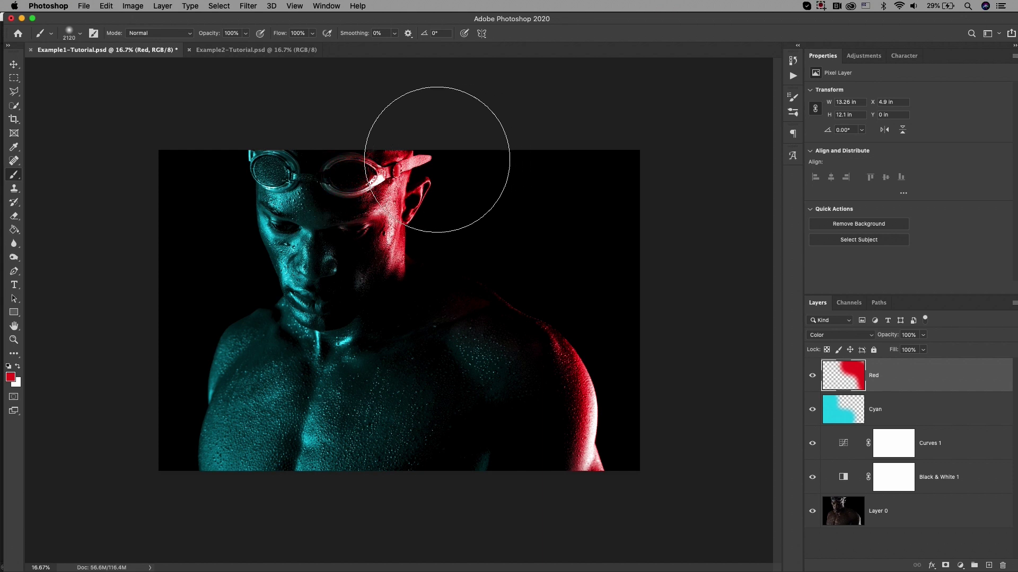
pyautogui.press('super+z')
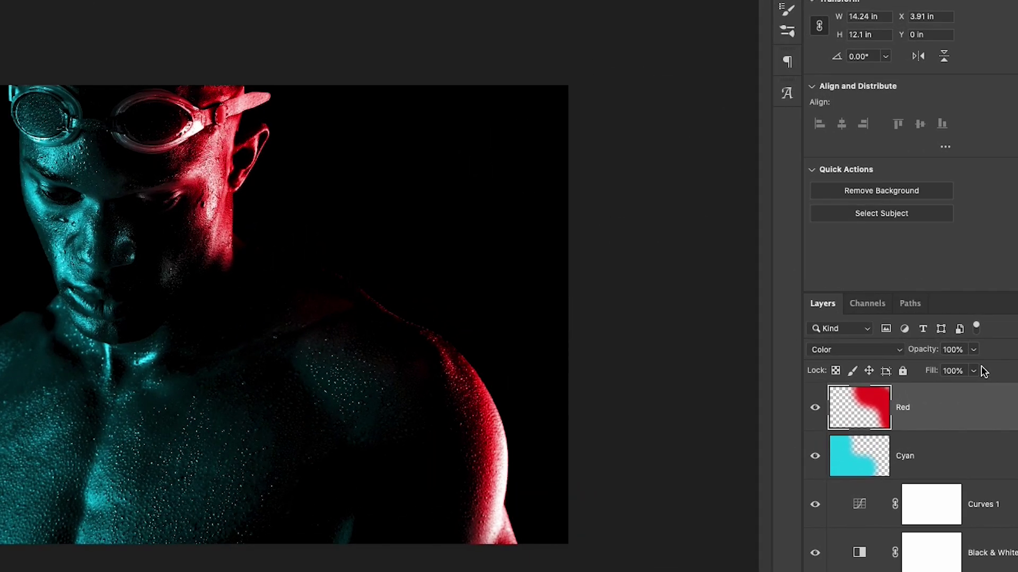
# Lower the Red layer's fill to 91% and the Cyan layer's fill to 88%
pyautogui.click(973, 371)
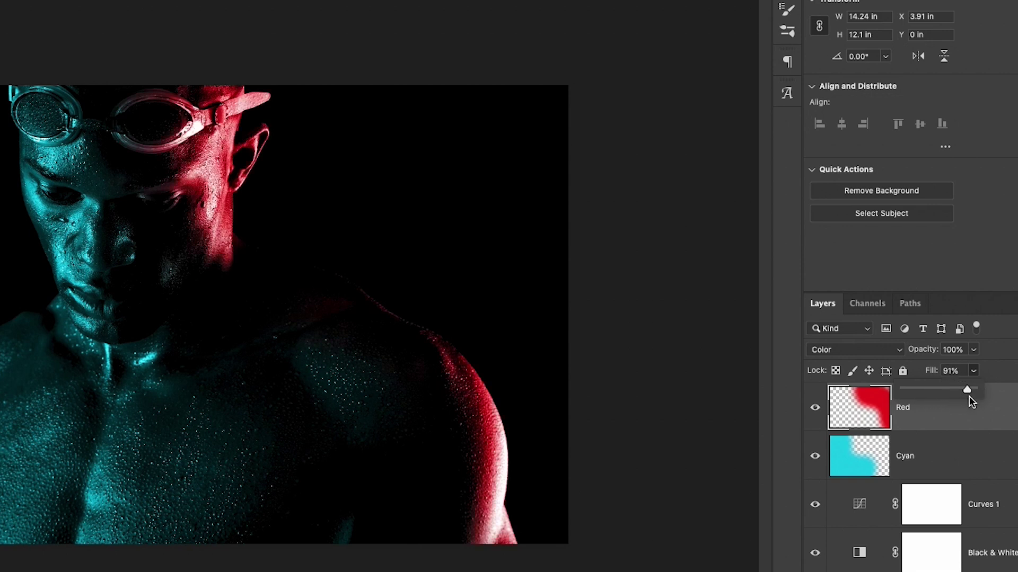
pyautogui.press('Return')
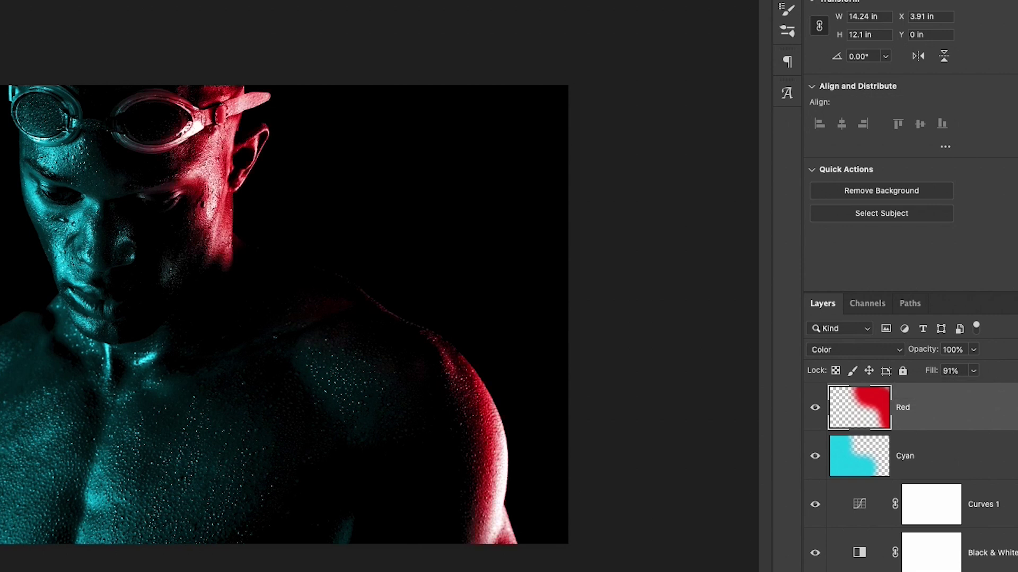
pyautogui.click(916, 455)
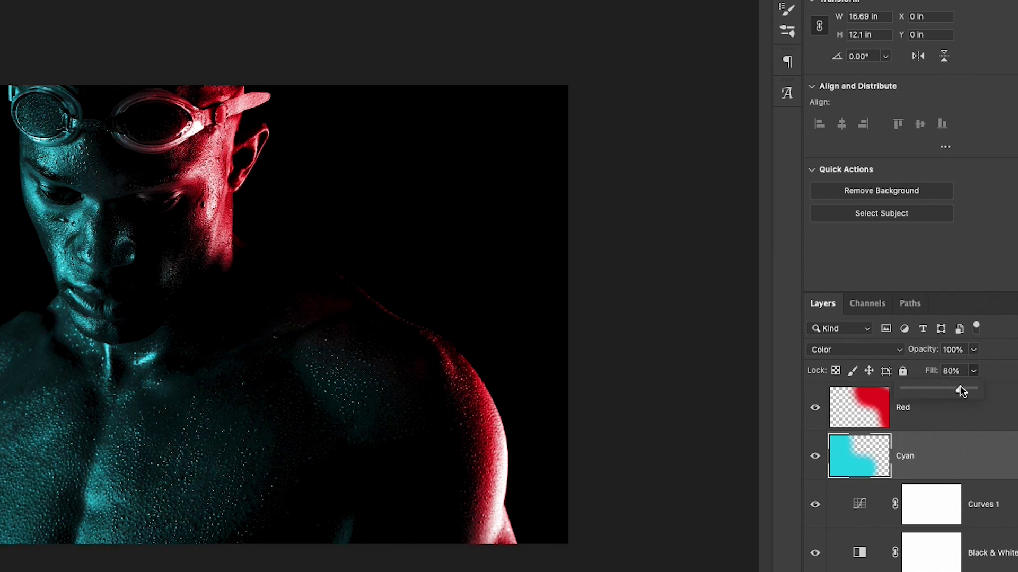
pyautogui.moveTo(960, 391); pyautogui.dragTo(964, 392)
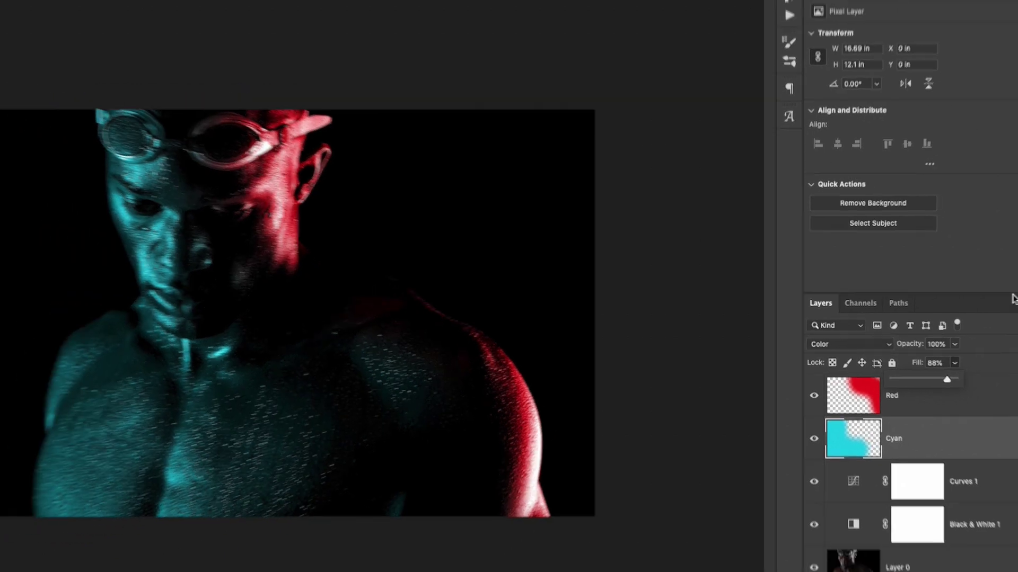
pyautogui.press('Return')
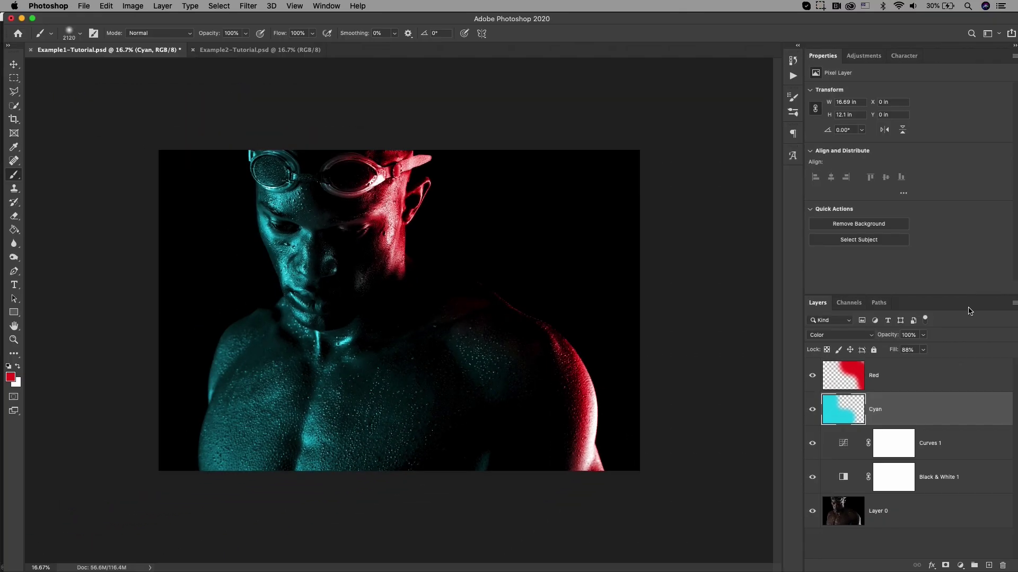
# Group Red through Black & White 1 into Two Tone and toggle its visibility to compare
pyautogui.click(922, 381)
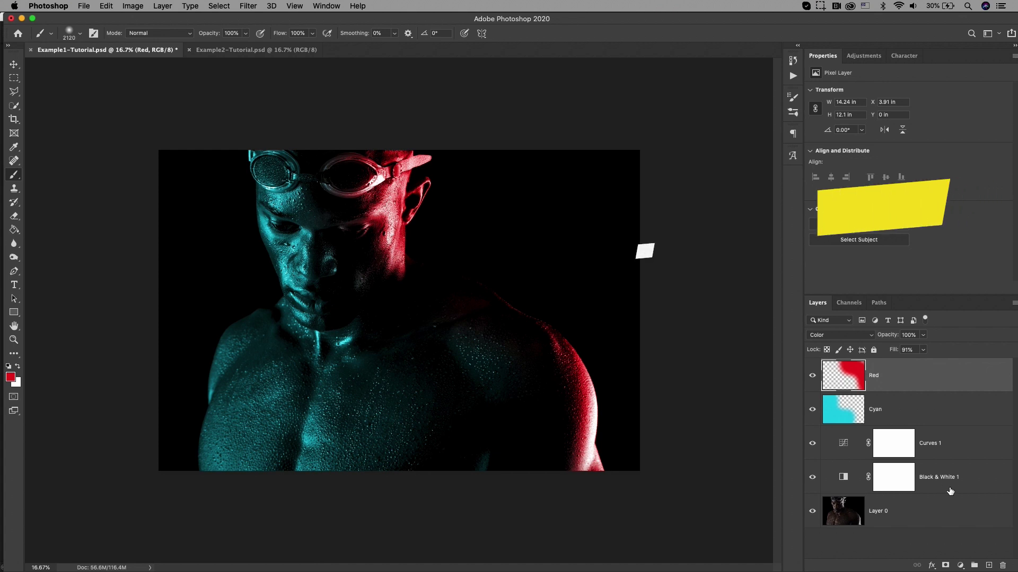
pyautogui.keyDown('shift'); pyautogui.click(950, 491); pyautogui.keyUp('shift')
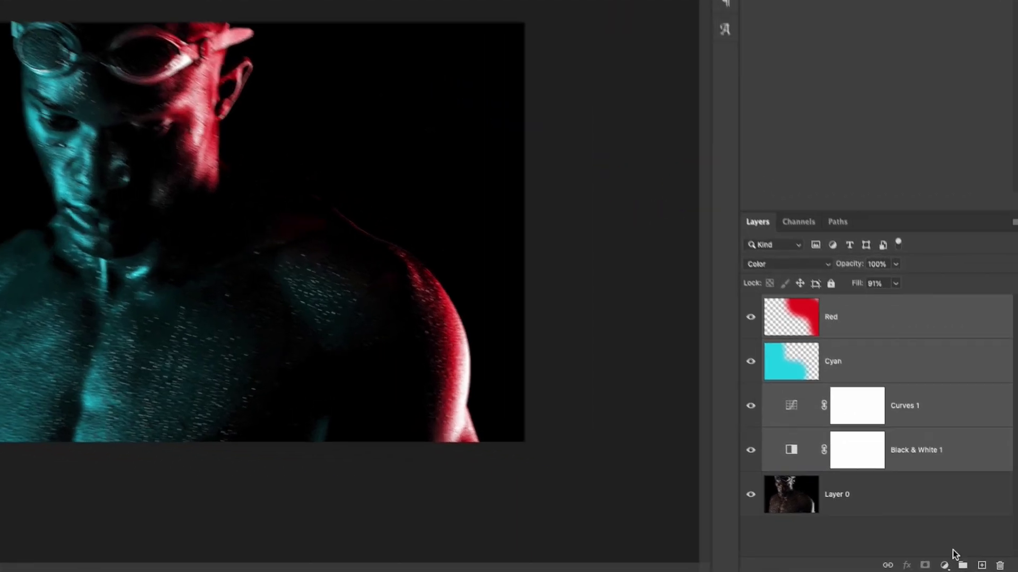
pyautogui.click(962, 565)
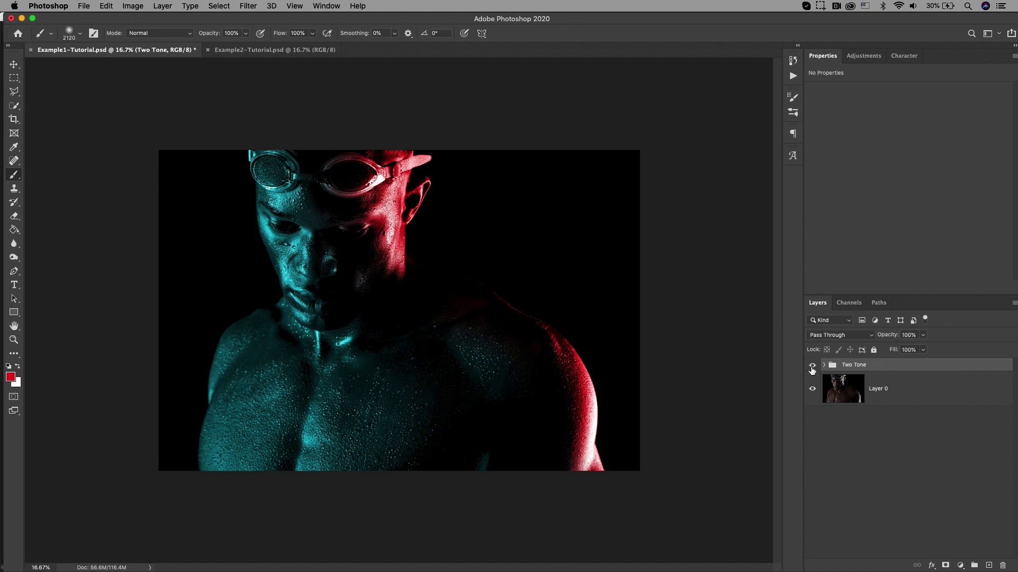
pyautogui.click(811, 366)
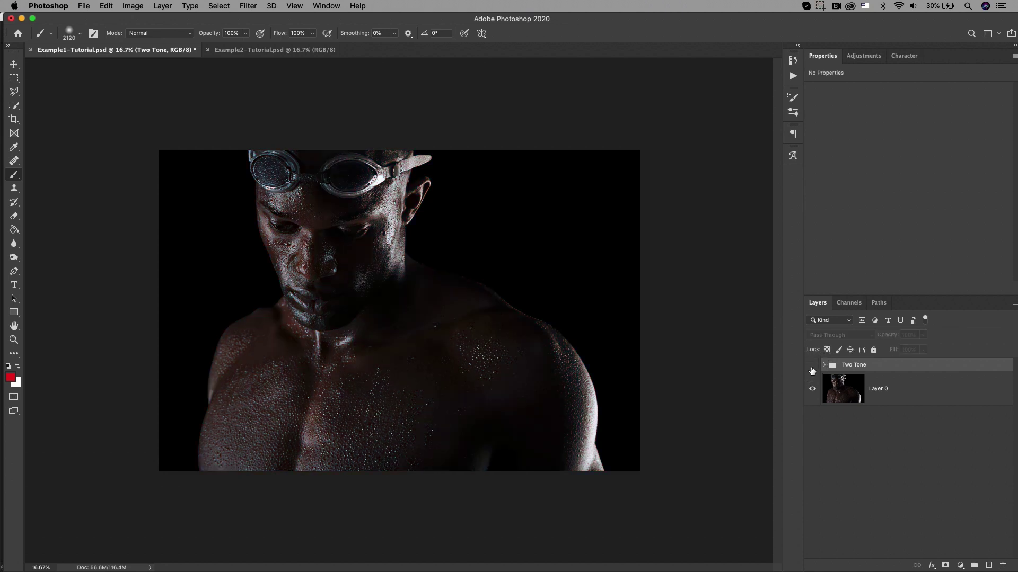
pyautogui.click(811, 366)
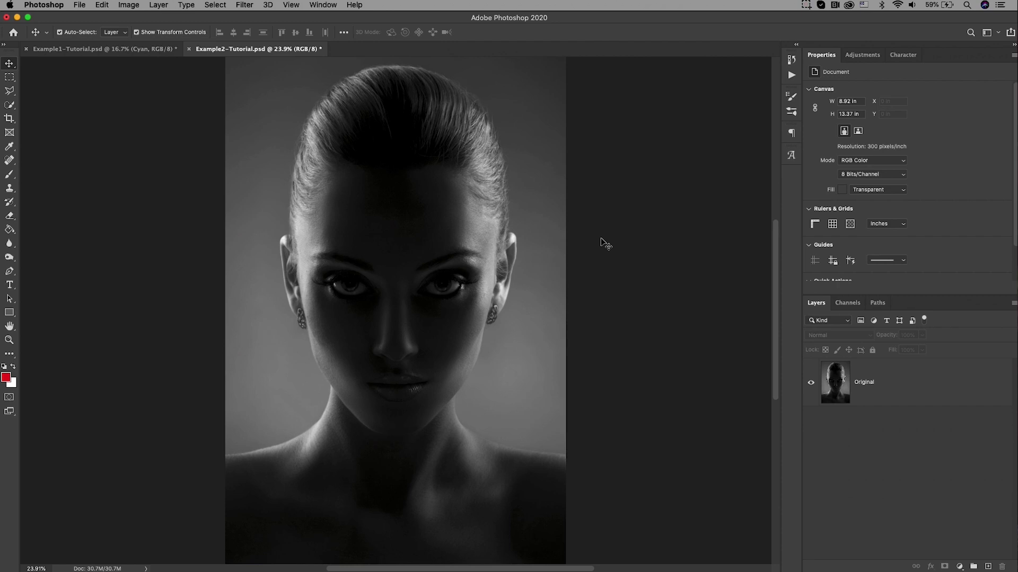
# Add a Red layer, brush red down the portrait's right half, and set it to Color blend
pyautogui.click(988, 566)
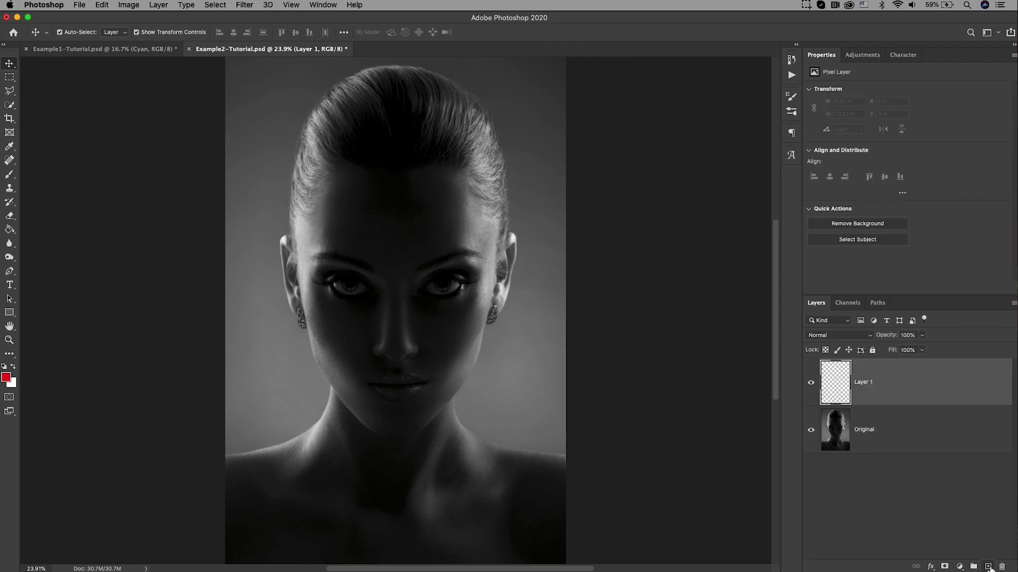
pyautogui.click(10, 178)
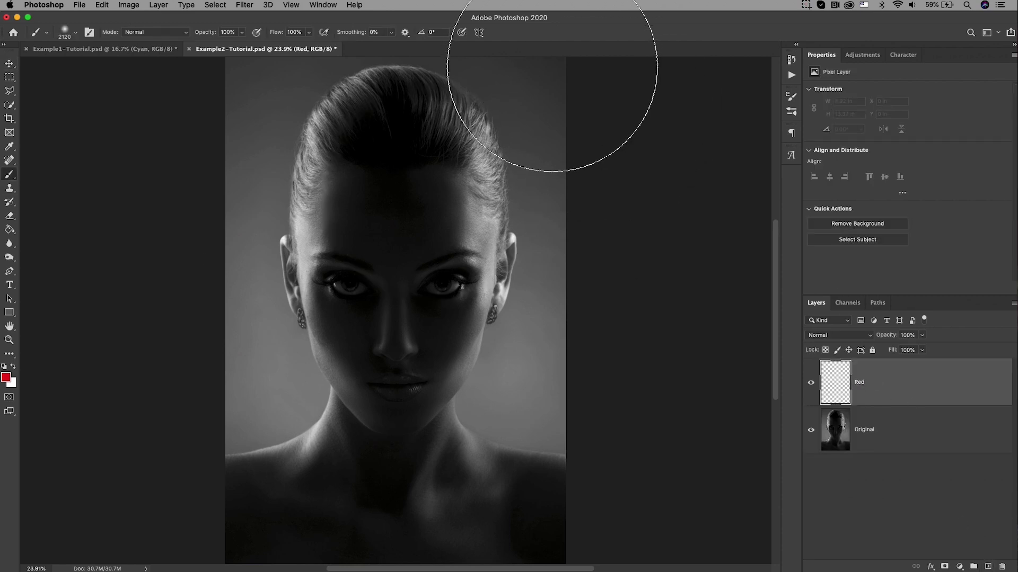
pyautogui.moveTo(553, 66)
pyautogui.mouseDown()
pyautogui.moveTo(575, 142)
pyautogui.moveTo(558, 357)
pyautogui.moveTo(569, 386)
pyautogui.moveTo(639, 430)
pyautogui.mouseUp()
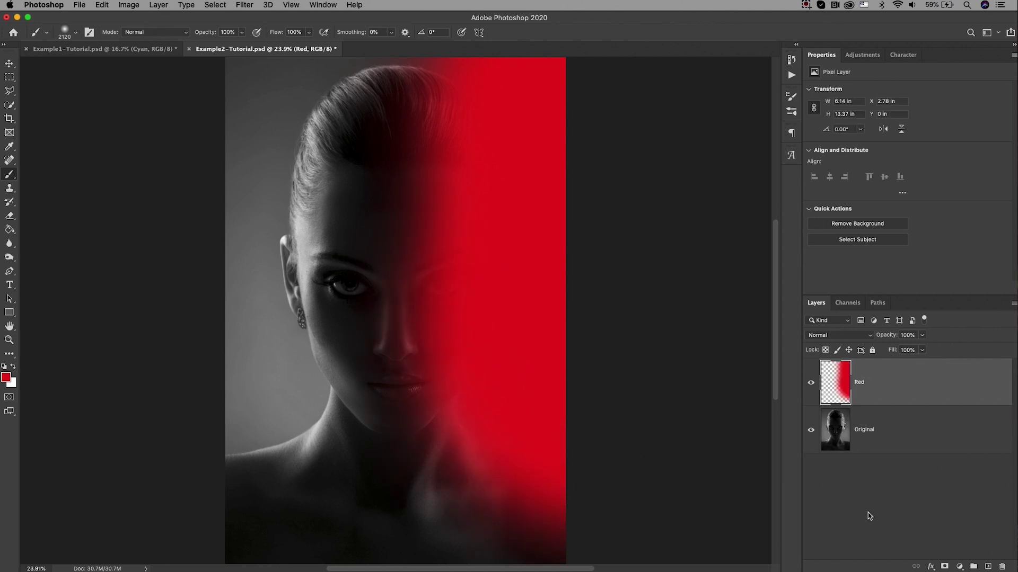
pyautogui.click(848, 335)
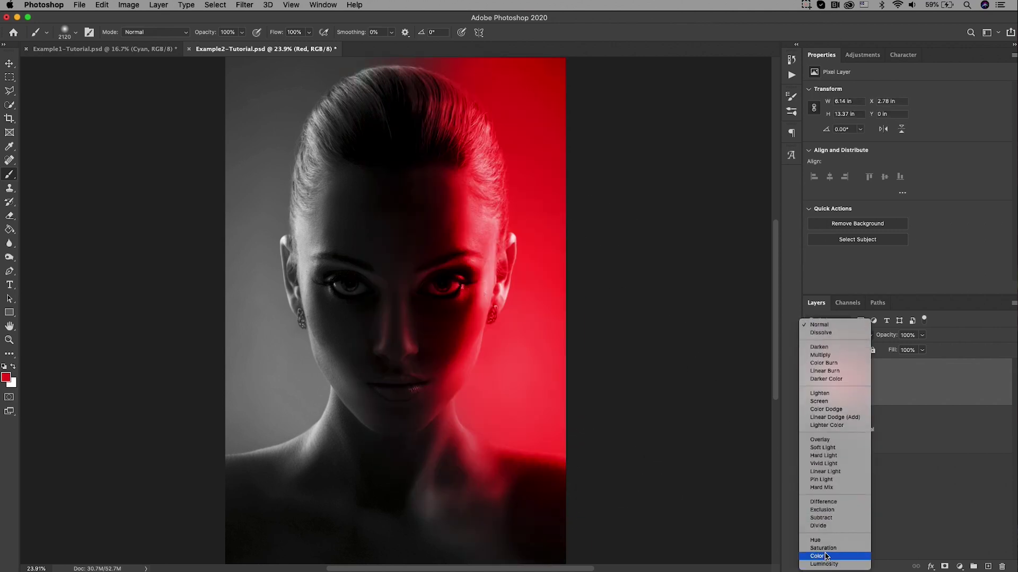
pyautogui.click(830, 557)
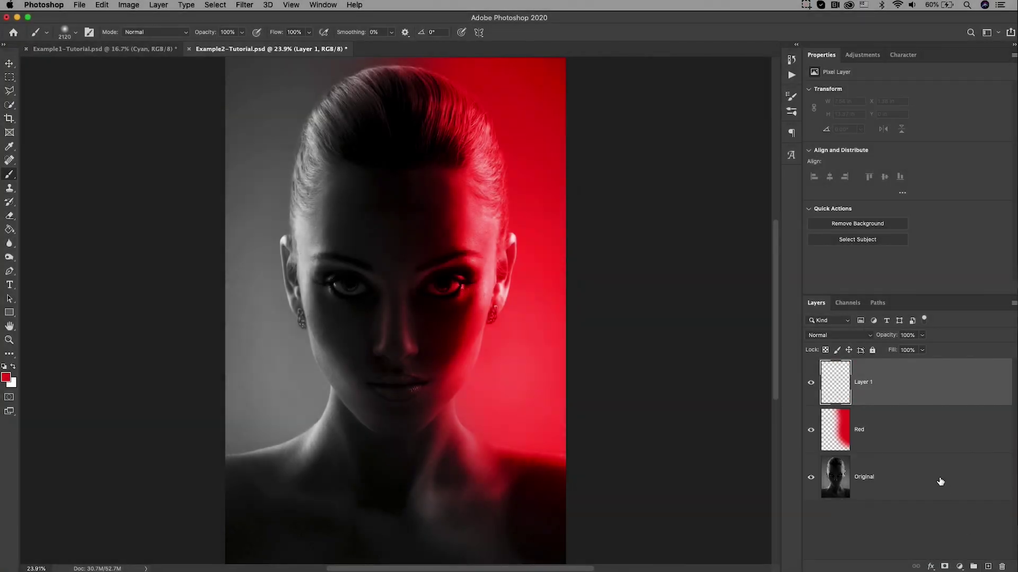
# Choose cyan as the foreground colour and paint it over the portrait's left side
pyautogui.click(8, 377)
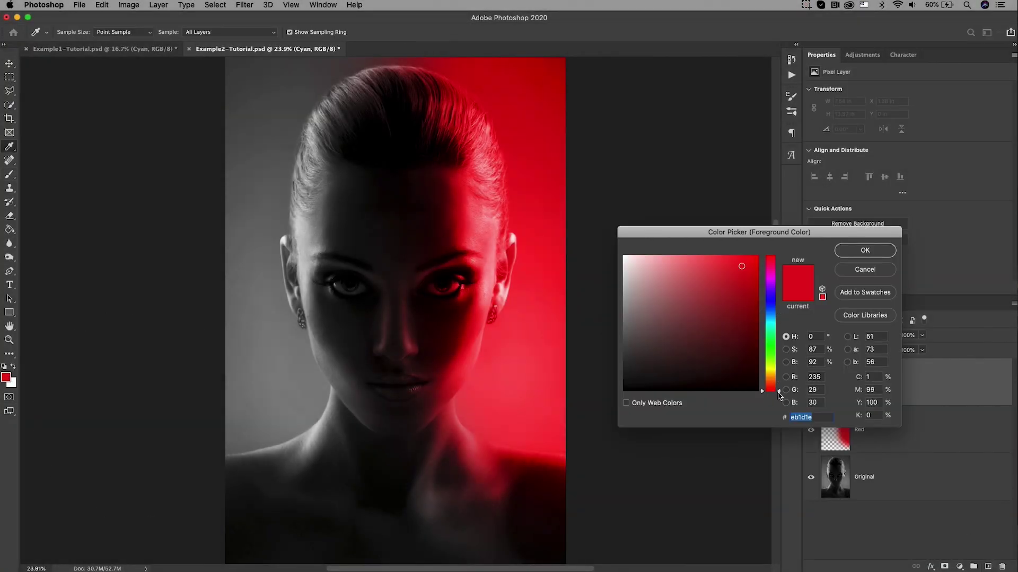
pyautogui.moveTo(778, 396); pyautogui.dragTo(781, 328)
pyautogui.click(865, 250)
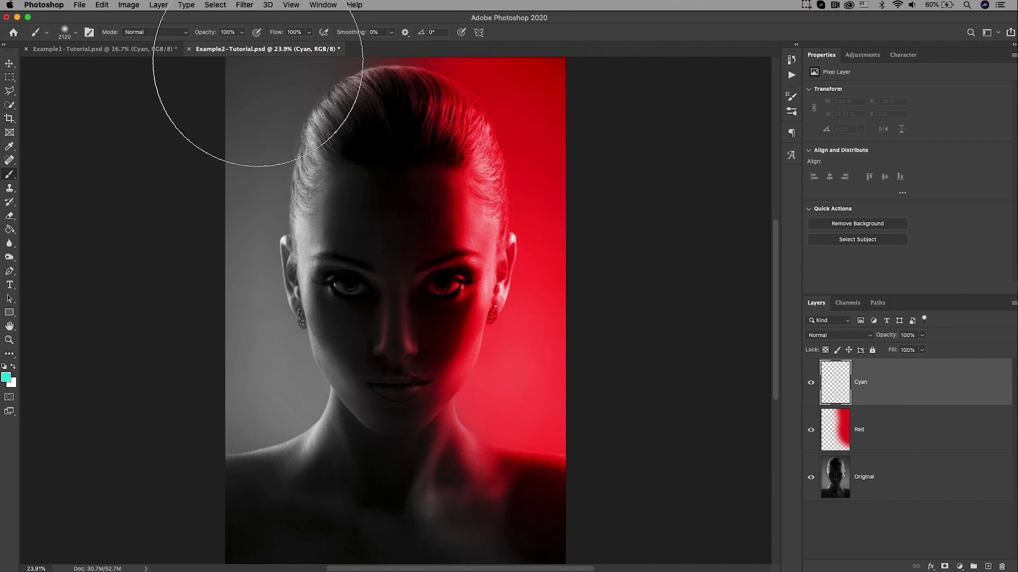
pyautogui.moveTo(258, 61)
pyautogui.mouseDown()
pyautogui.moveTo(243, 159)
pyautogui.moveTo(243, 345)
pyautogui.moveTo(214, 408)
pyautogui.moveTo(212, 509)
pyautogui.mouseUp()
# Set the Cyan layer's blend mode to Color, then hide the layer
pyautogui.click(837, 335)
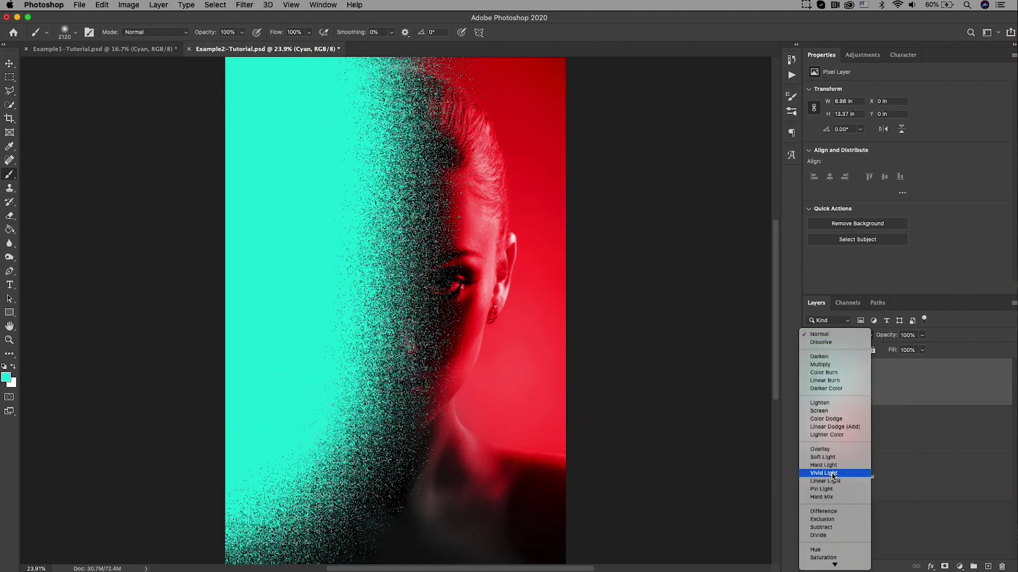
pyautogui.click(831, 559)
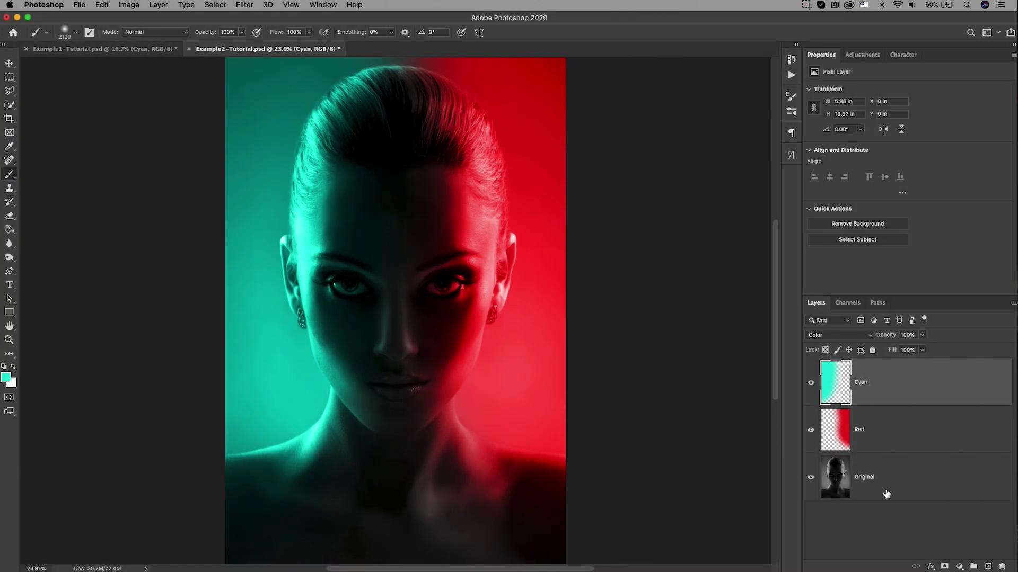
pyautogui.click(811, 382)
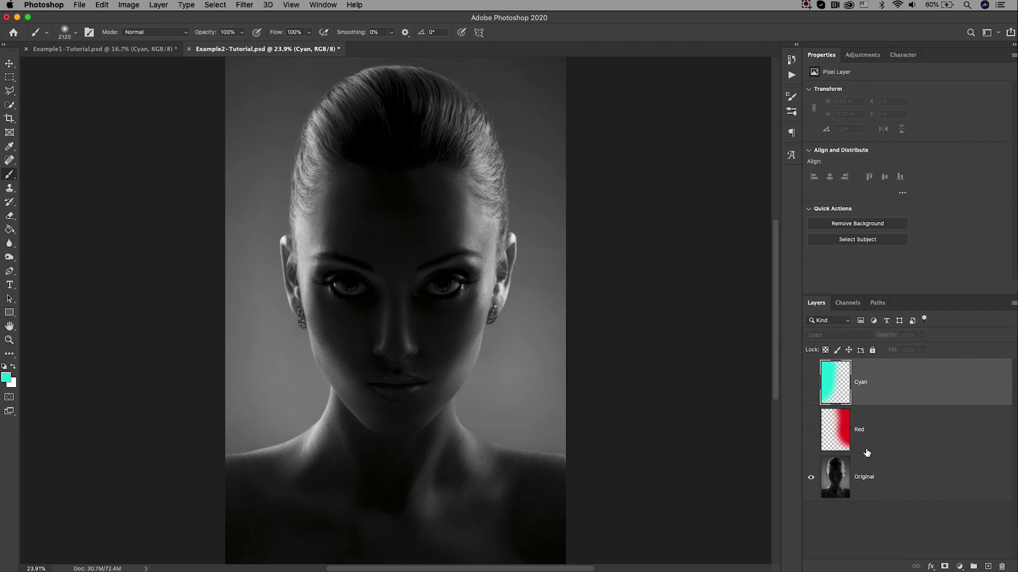
# Make the Original layer active and use Select Subject to select the woman
pyautogui.click(880, 482)
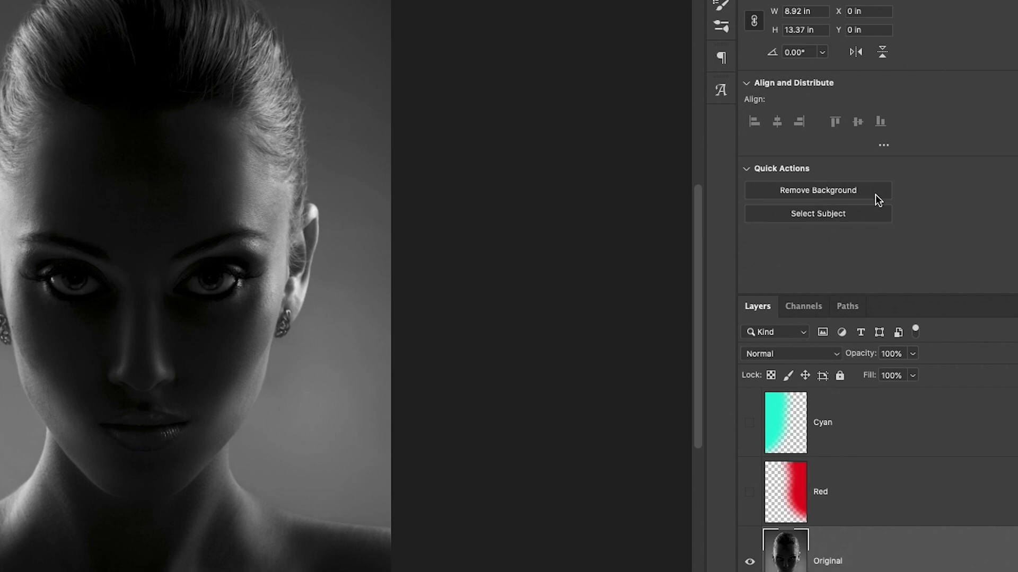
pyautogui.click(850, 218)
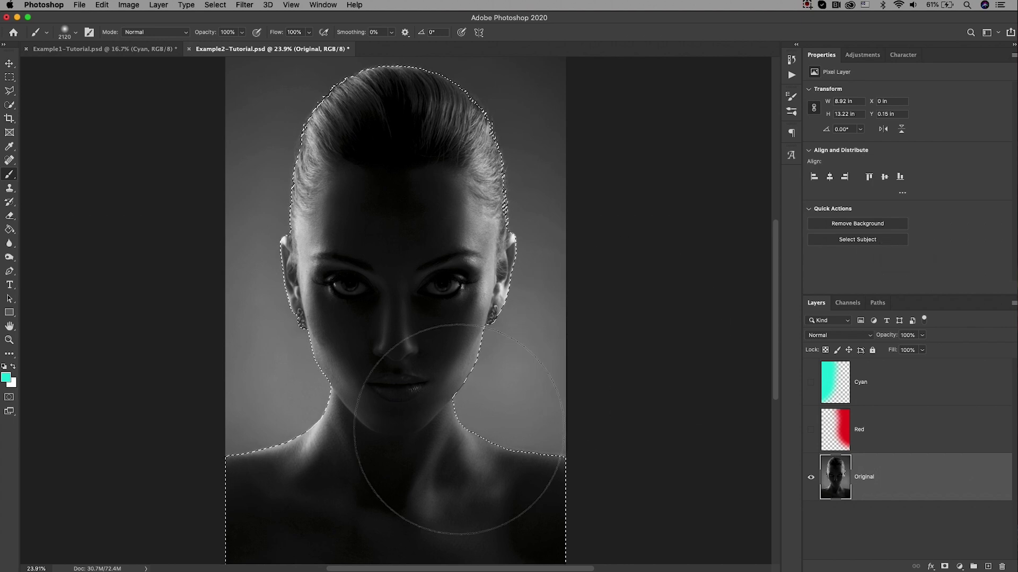
# Zoom in on the neck and shoulder and refine the selection edge there with Quick Selection
pyautogui.press('super+equal')
pyautogui.press('super+equal')
pyautogui.press('super+equal')
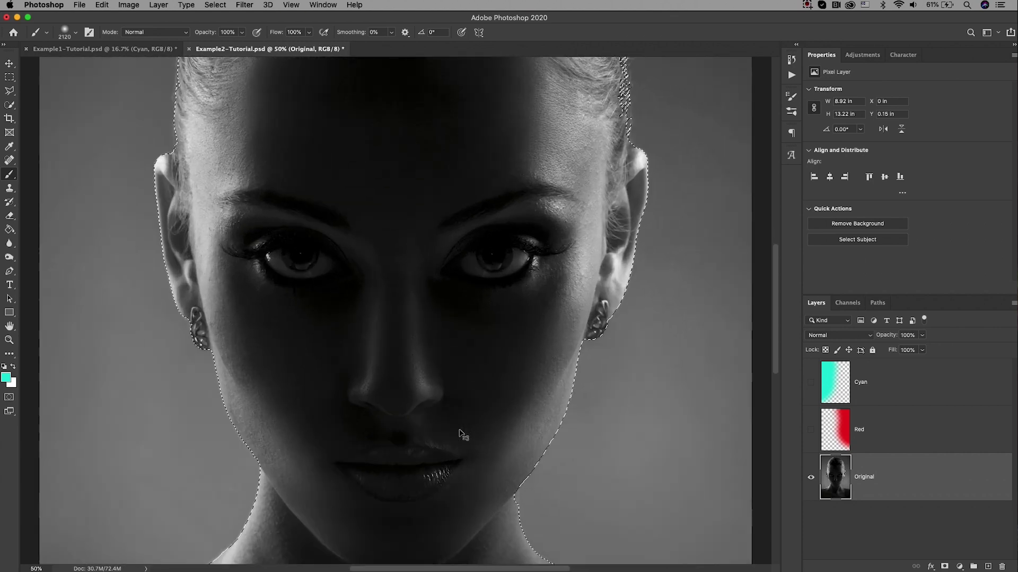
pyautogui.press('super+equal')
pyautogui.press('h')
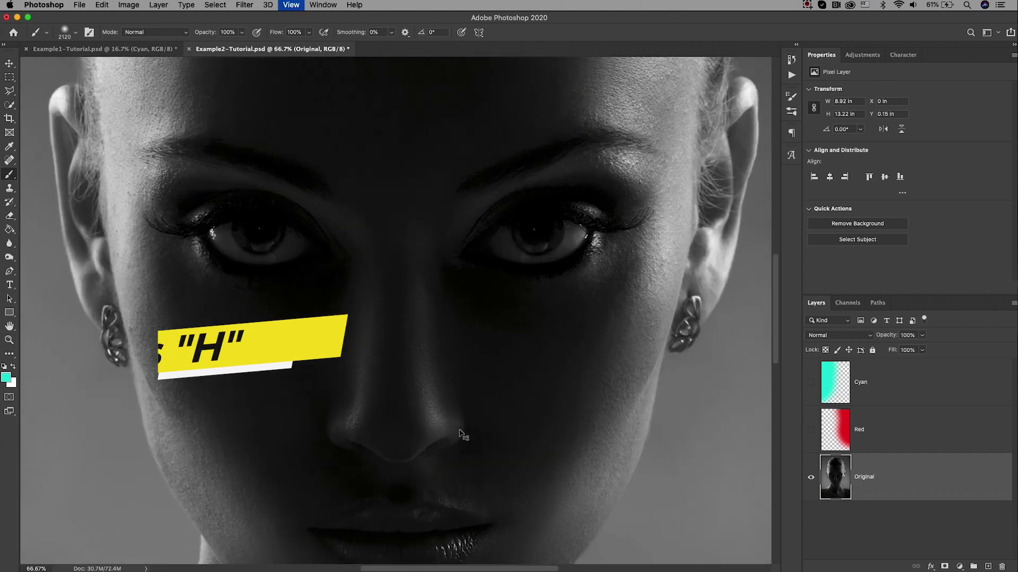
pyautogui.press('super+equal')
pyautogui.moveTo(546, 434); pyautogui.dragTo(388, 98)
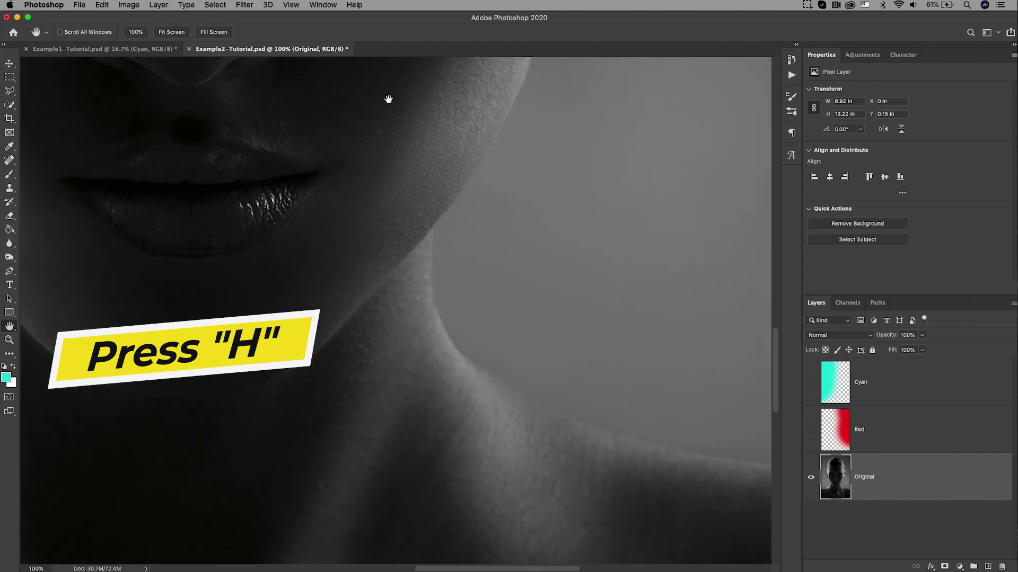
pyautogui.moveTo(427, 272); pyautogui.dragTo(438, 314)
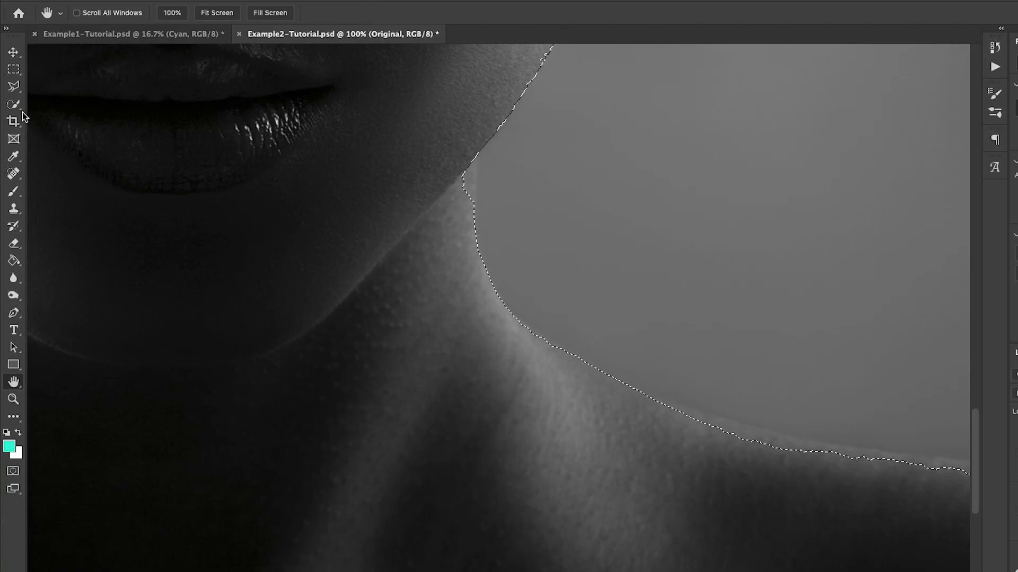
pyautogui.click(11, 106)
pyautogui.click(18, 107)
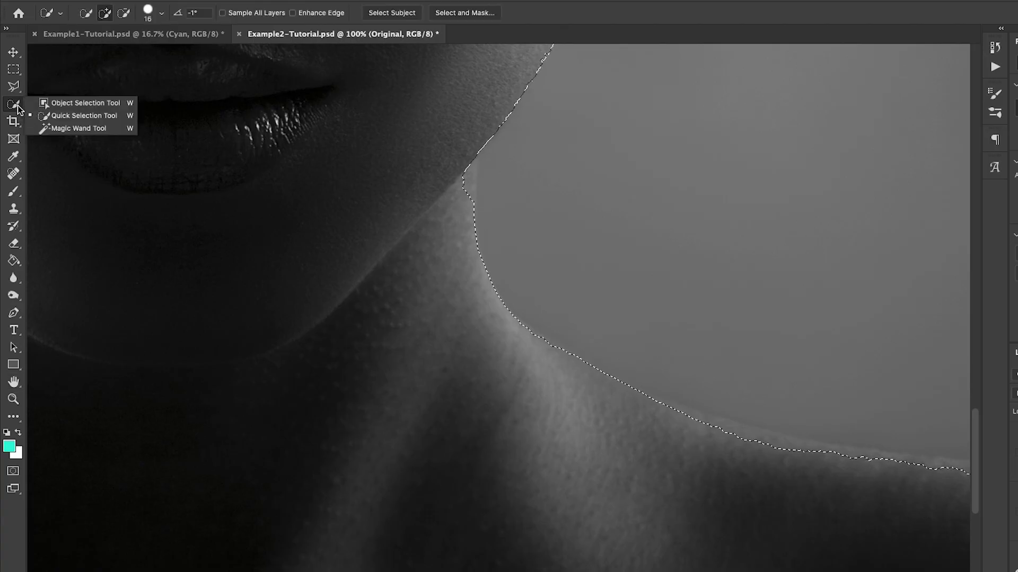
pyautogui.click(467, 178)
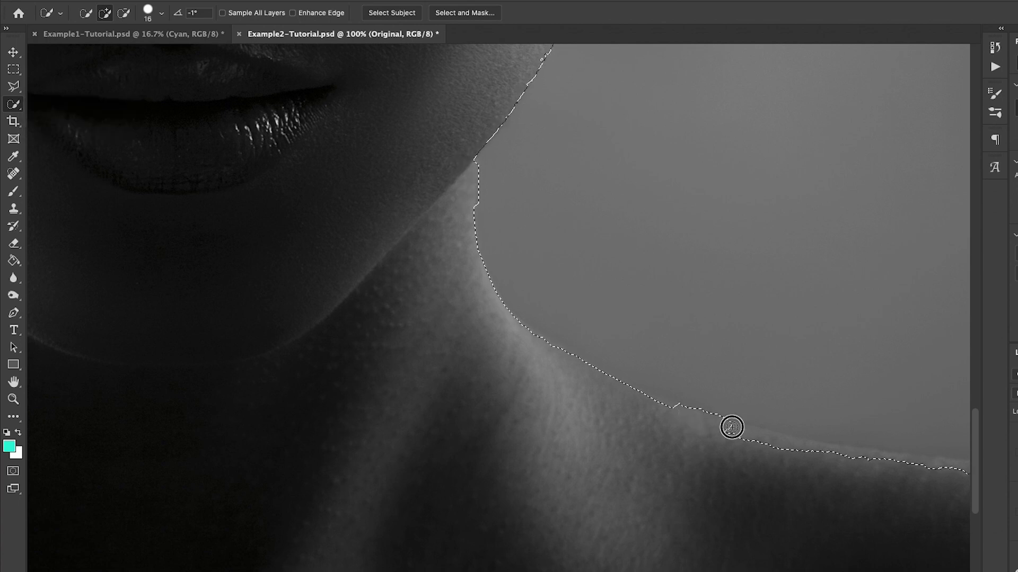
pyautogui.hscroll(4, 731, 427)
pyautogui.click(857, 483)
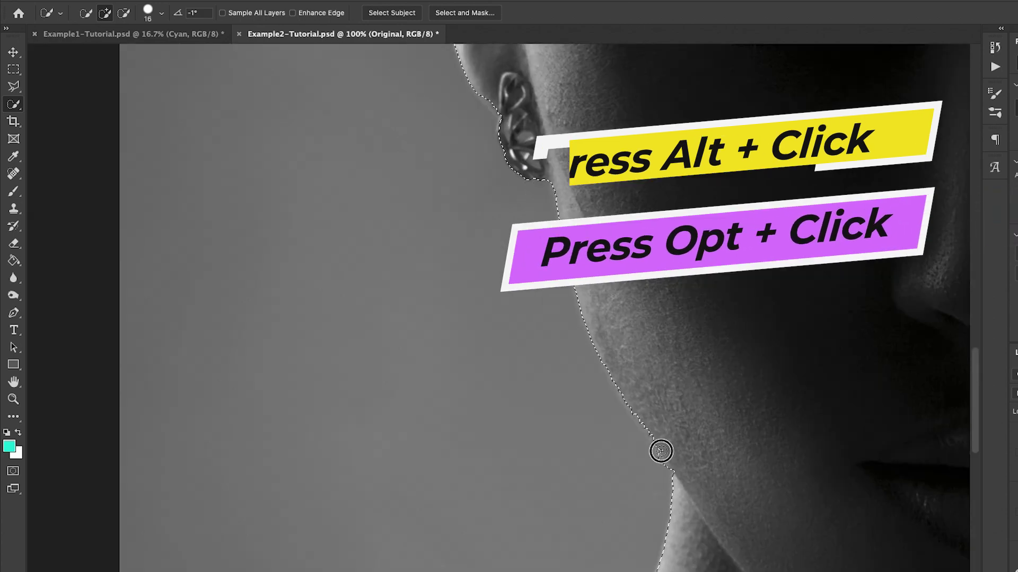
pyautogui.scroll(5, 627, 395)
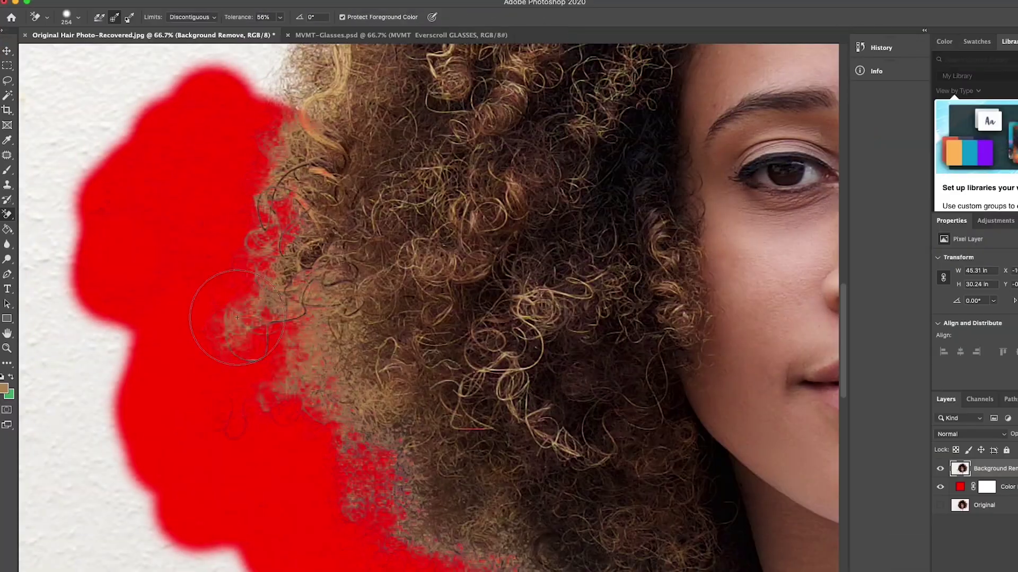
pyautogui.scroll(-3, 266, 272)
pyautogui.scroll(-4, 316, 307)
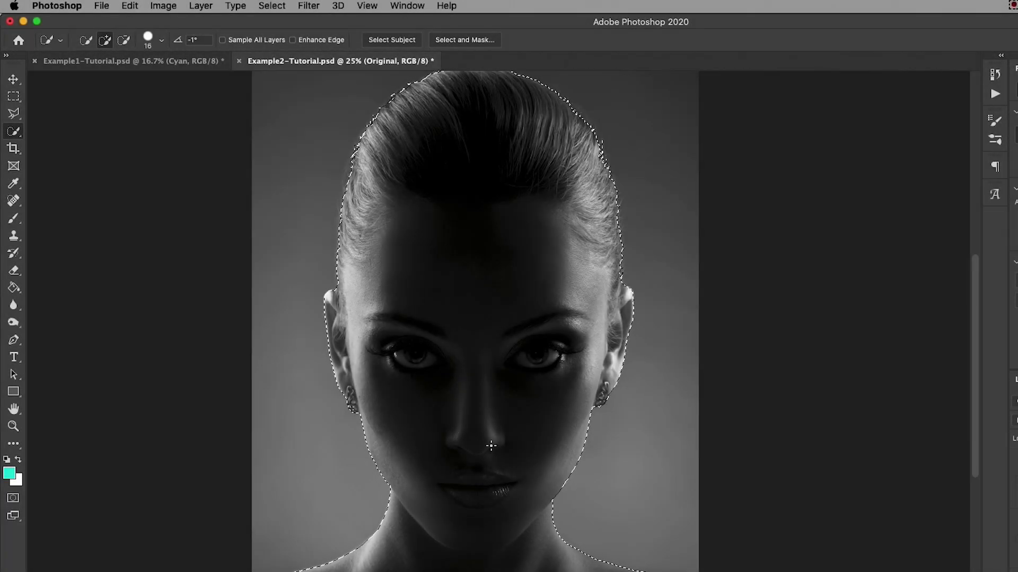
# Feather the woman's selection by a small radius and copy her onto a new Layer 1
pyautogui.click(280, 6)
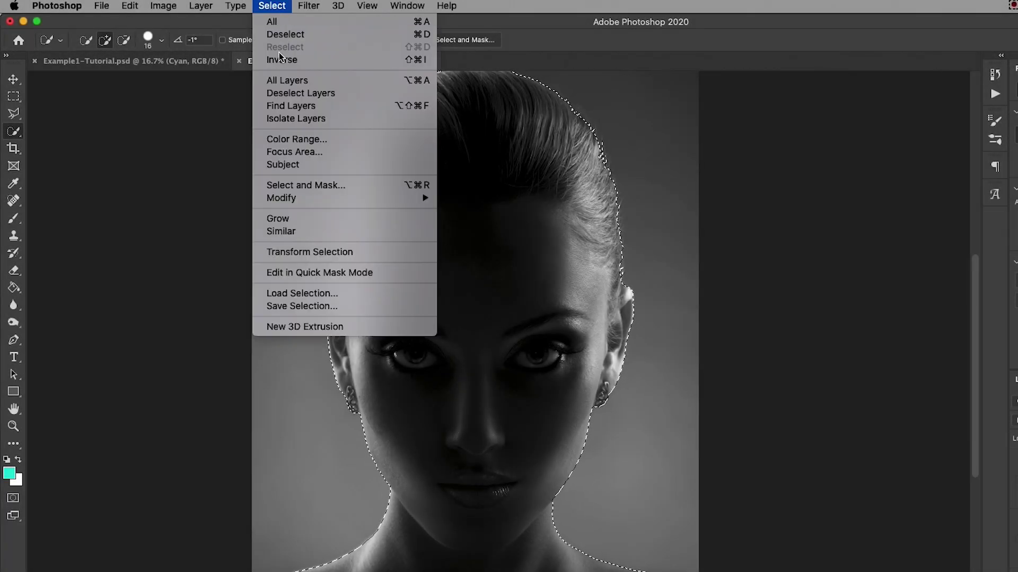
pyautogui.moveTo(418, 198)
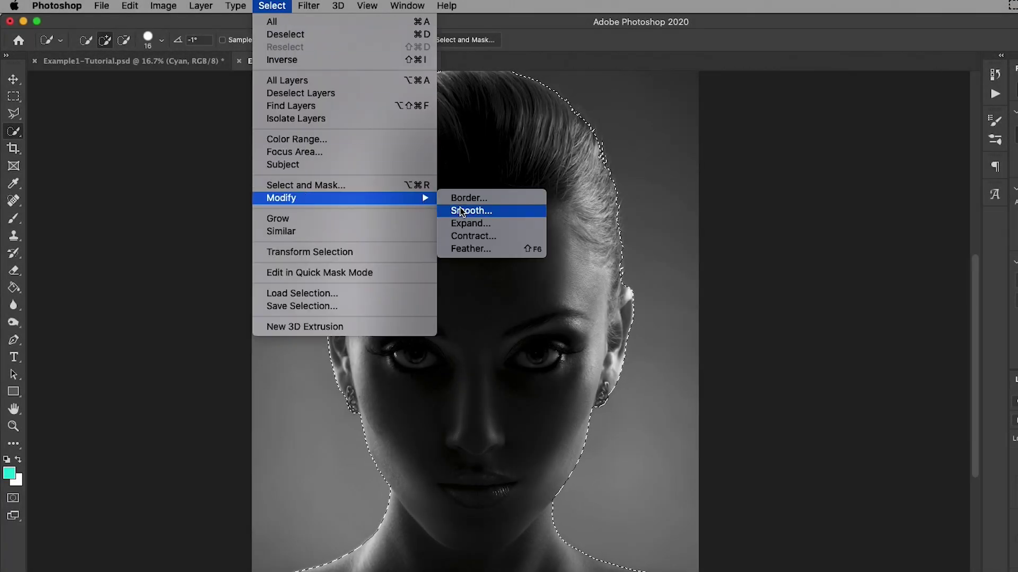
pyautogui.click(471, 249)
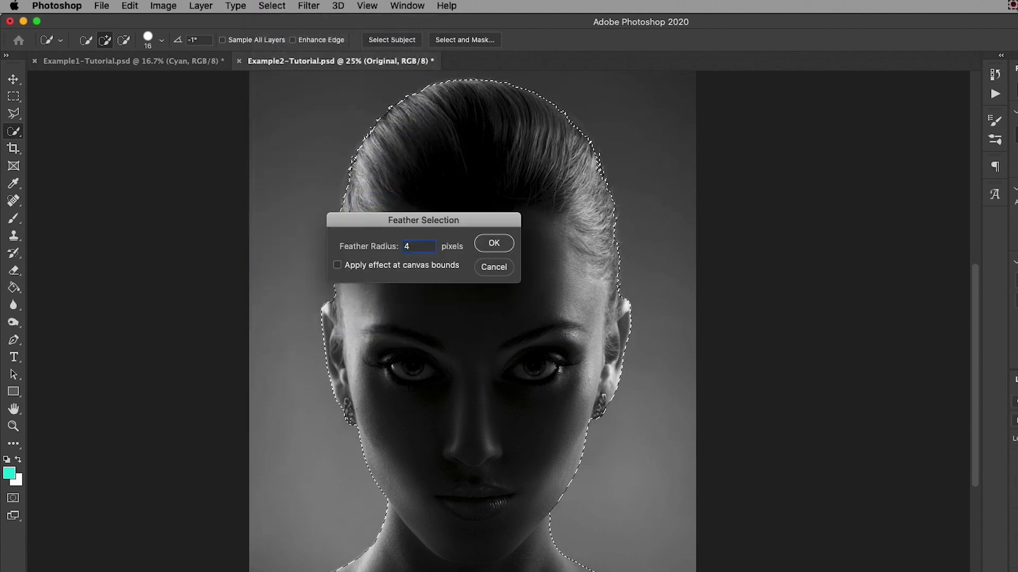
pyautogui.click(497, 244)
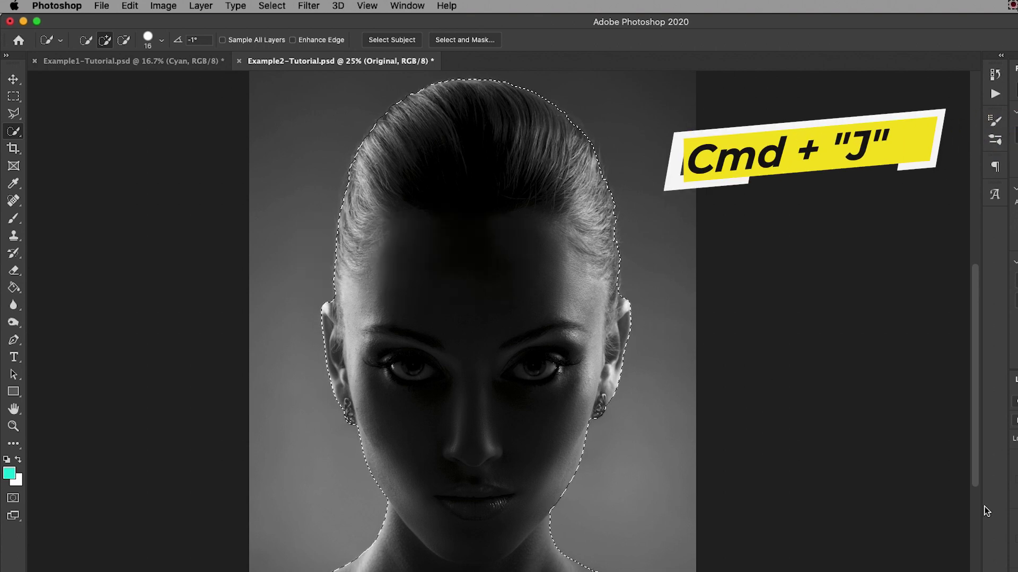
pyautogui.press('cmd+j')
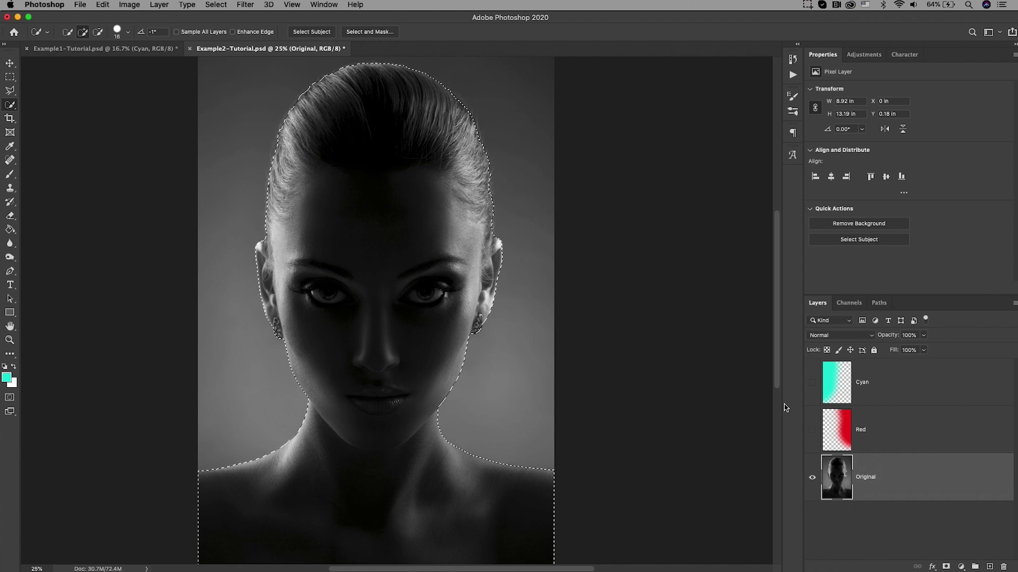
pyautogui.press('super+j')
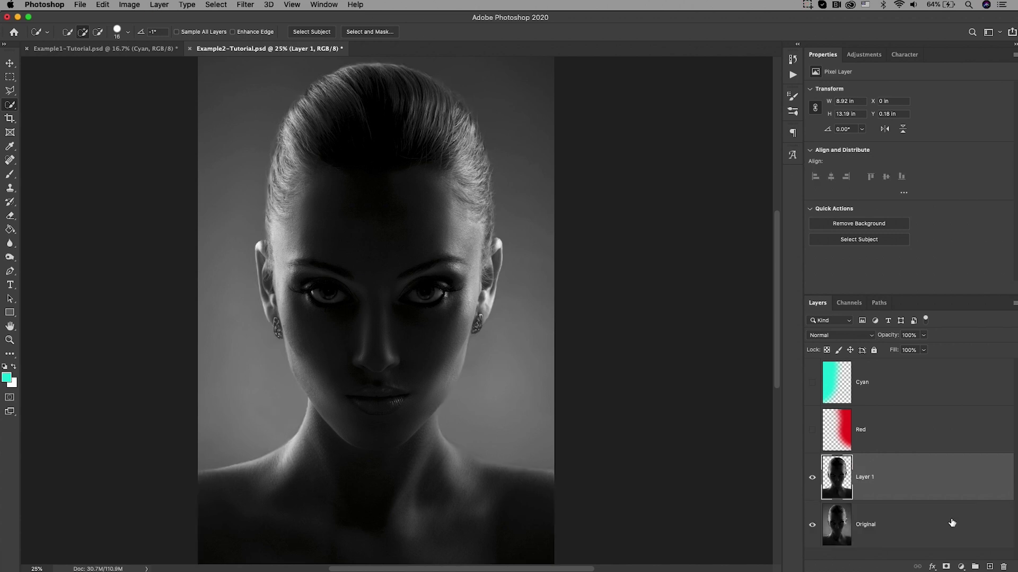
# Hide the Original layer and add a black Solid Color fill layer beneath Layer 1
pyautogui.click(813, 524)
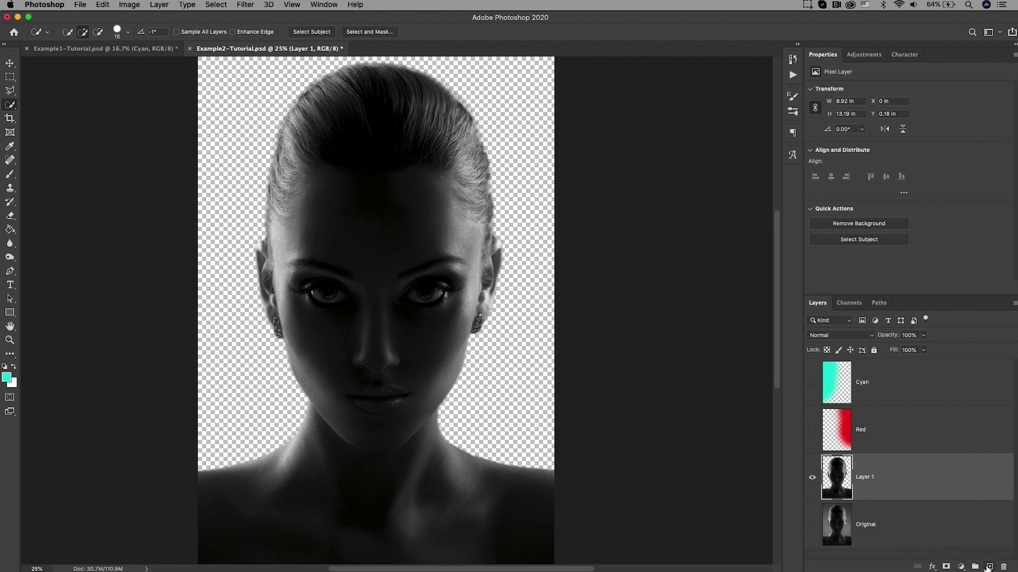
pyautogui.keyDown('super'); pyautogui.click(987, 566); pyautogui.keyUp('super')
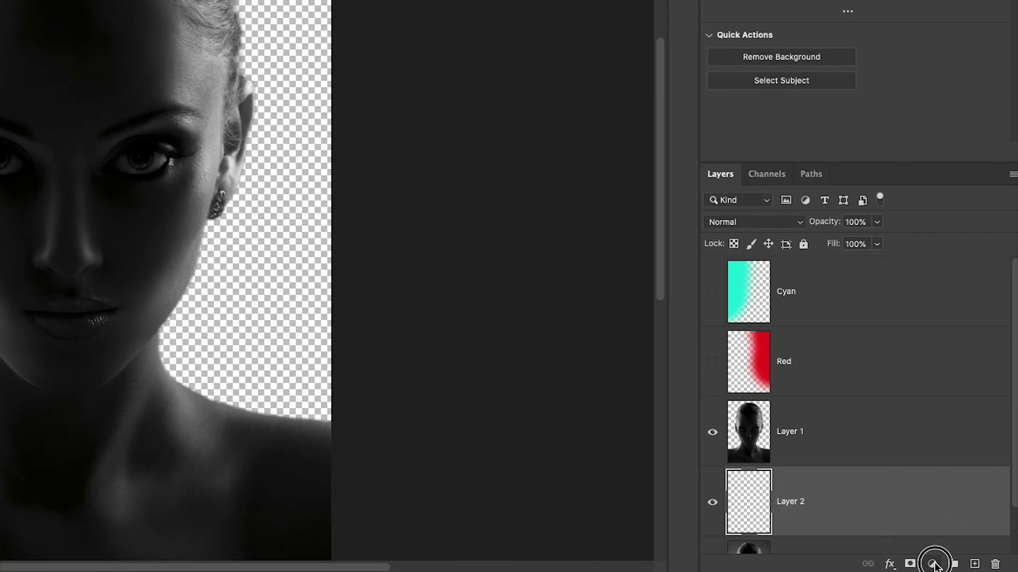
pyautogui.click(961, 566)
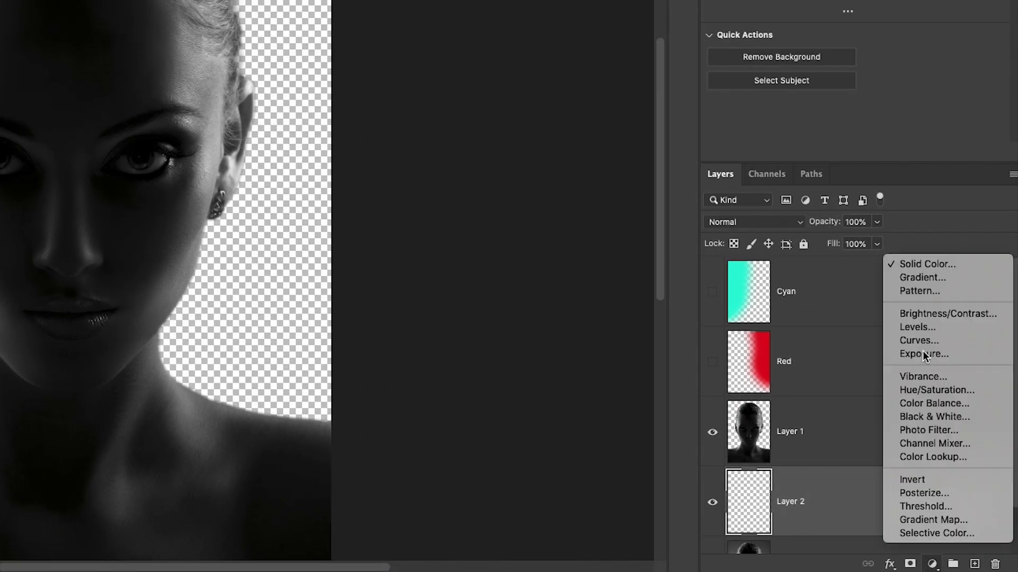
pyautogui.click(932, 264)
pyautogui.moveTo(479, 259); pyautogui.dragTo(439, 302)
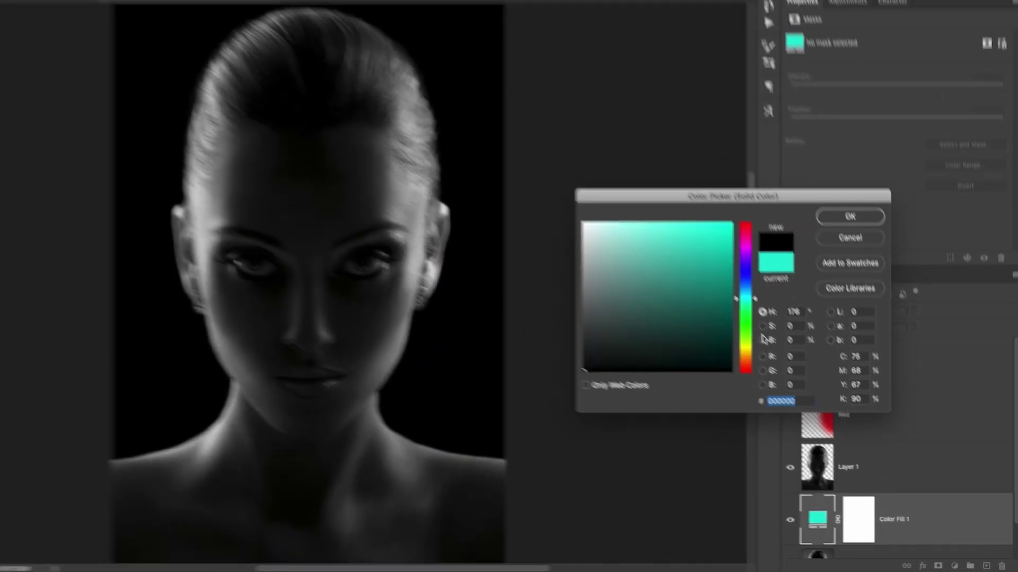
pyautogui.click(849, 218)
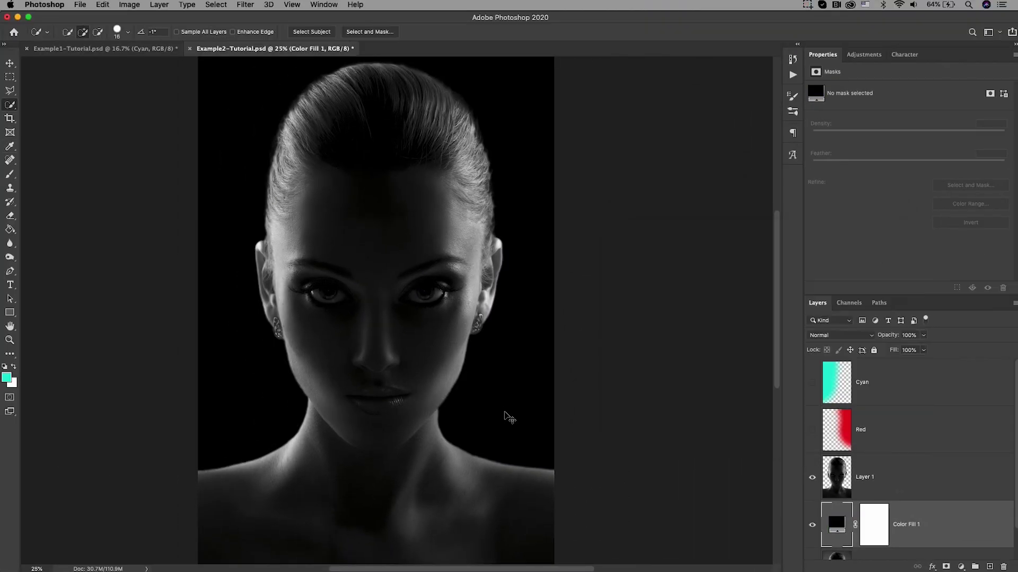
pyautogui.press('super+plus')
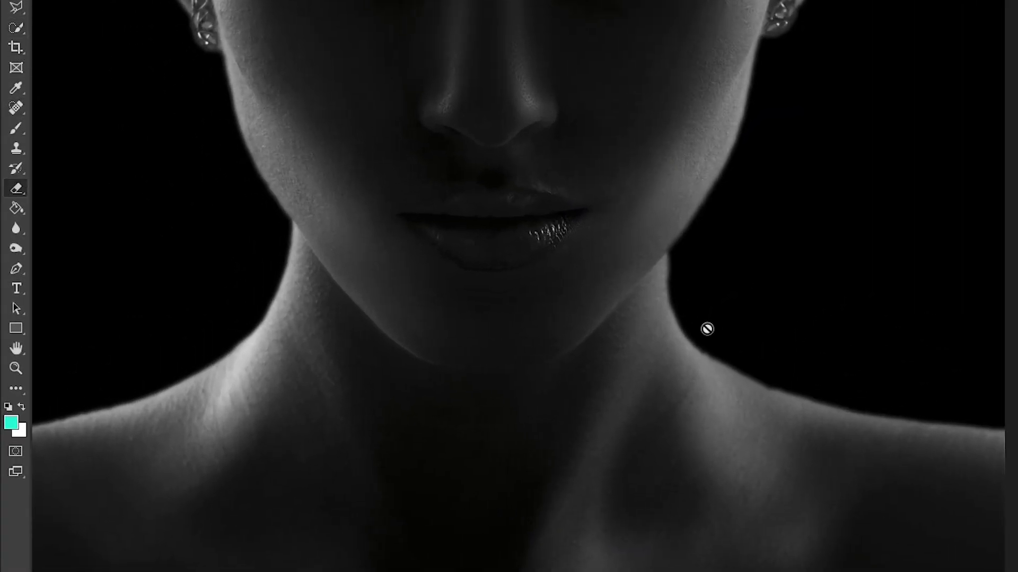
# Set the eraser to 81 px at 30% hardness for cleaning the neck and shoulder edges
pyautogui.rightClick(722, 349)
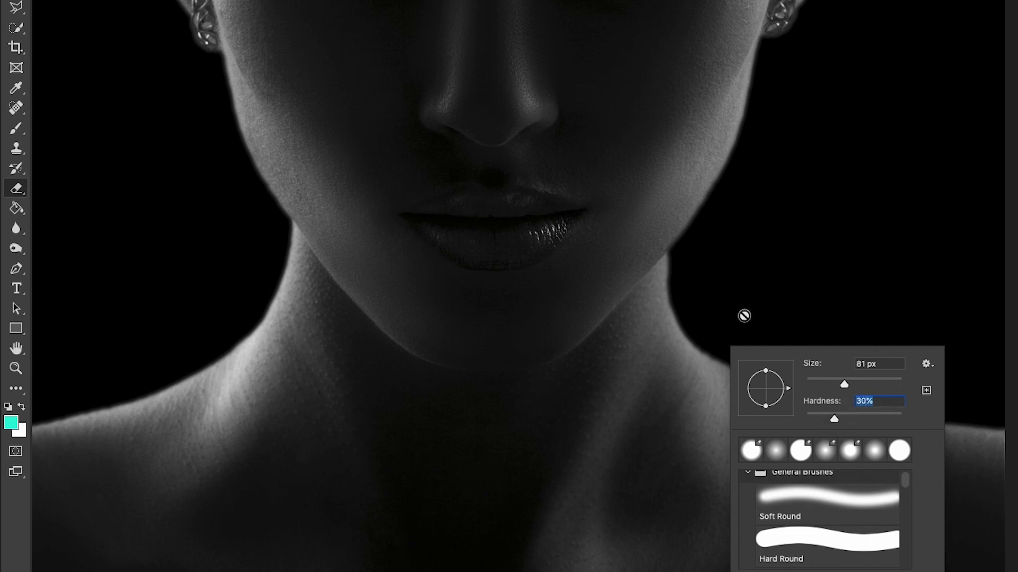
pyautogui.press('Return')
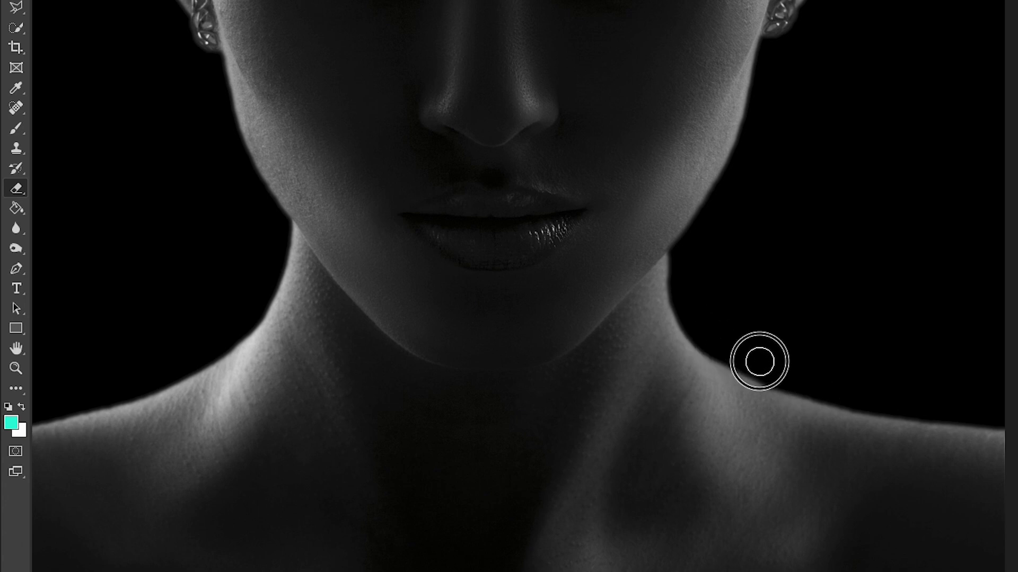
pyautogui.hscroll(-5, 525, 343)
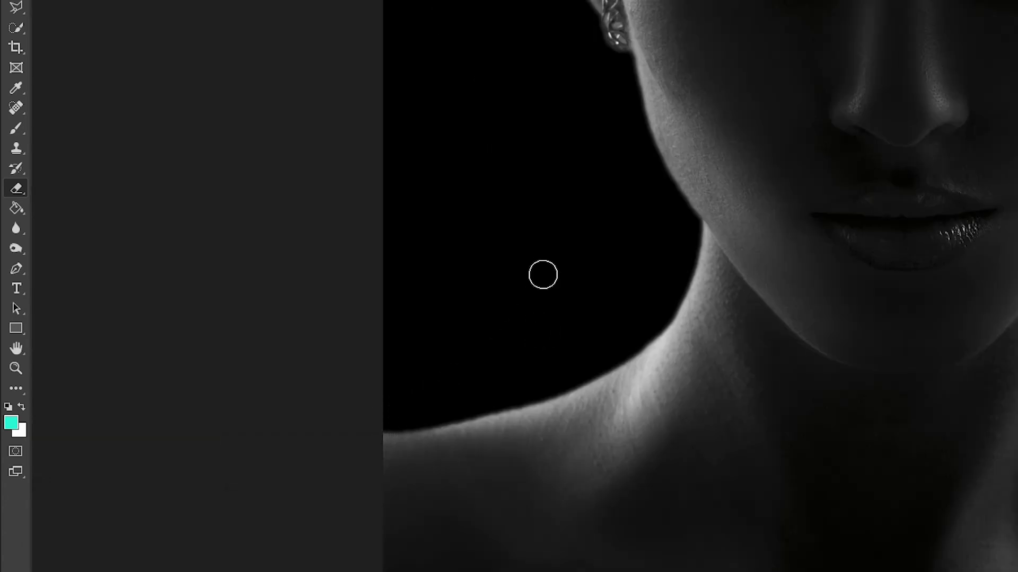
pyautogui.press('super+0')
pyautogui.press('super+0')
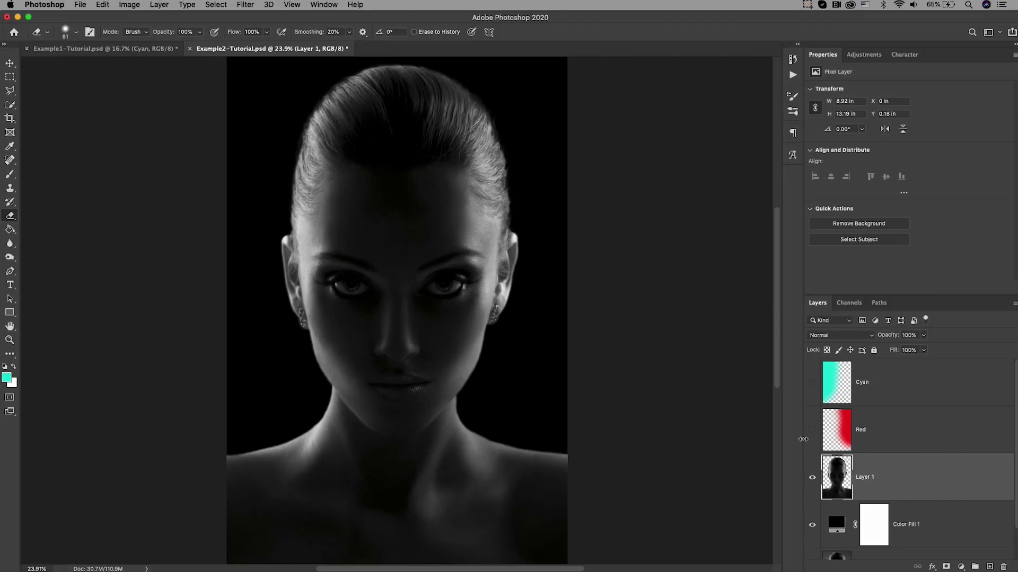
# Turn the Red and Cyan lighting layers back on
pyautogui.click(812, 430)
pyautogui.click(812, 383)
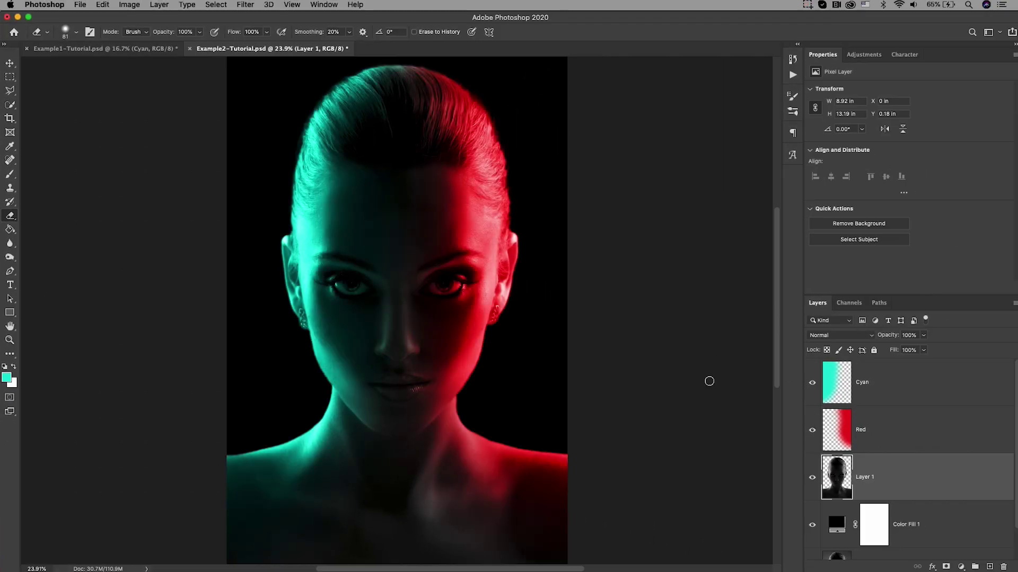